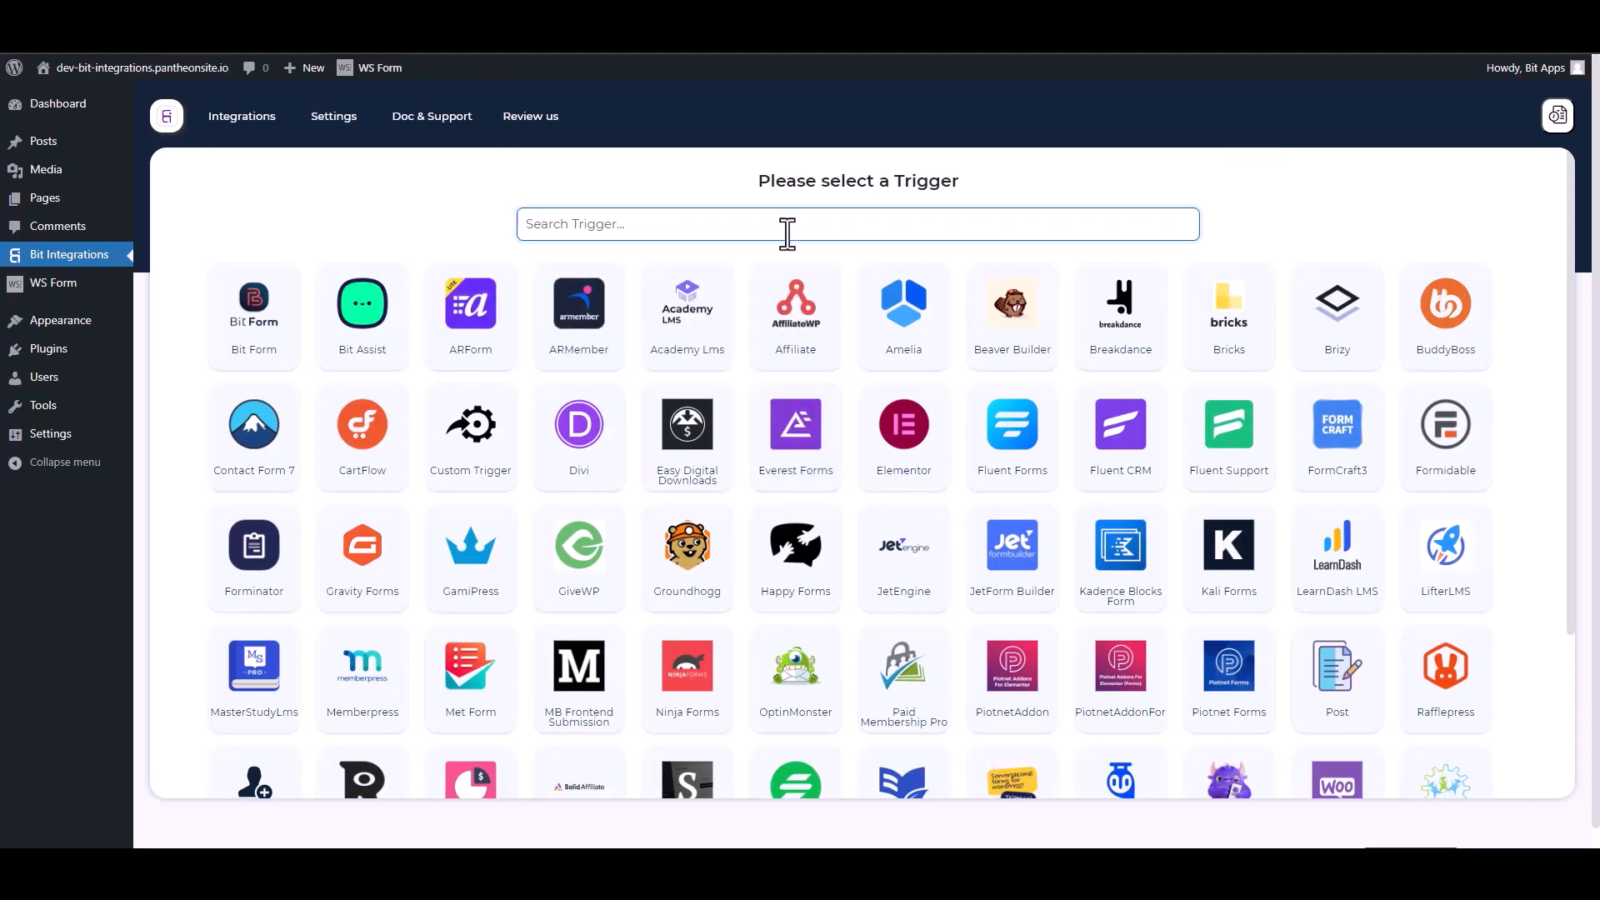
Step: Search the triggers for 'ws' and pick WS Form as the Bit Integrations trigger
text(ws)
click(836, 325)
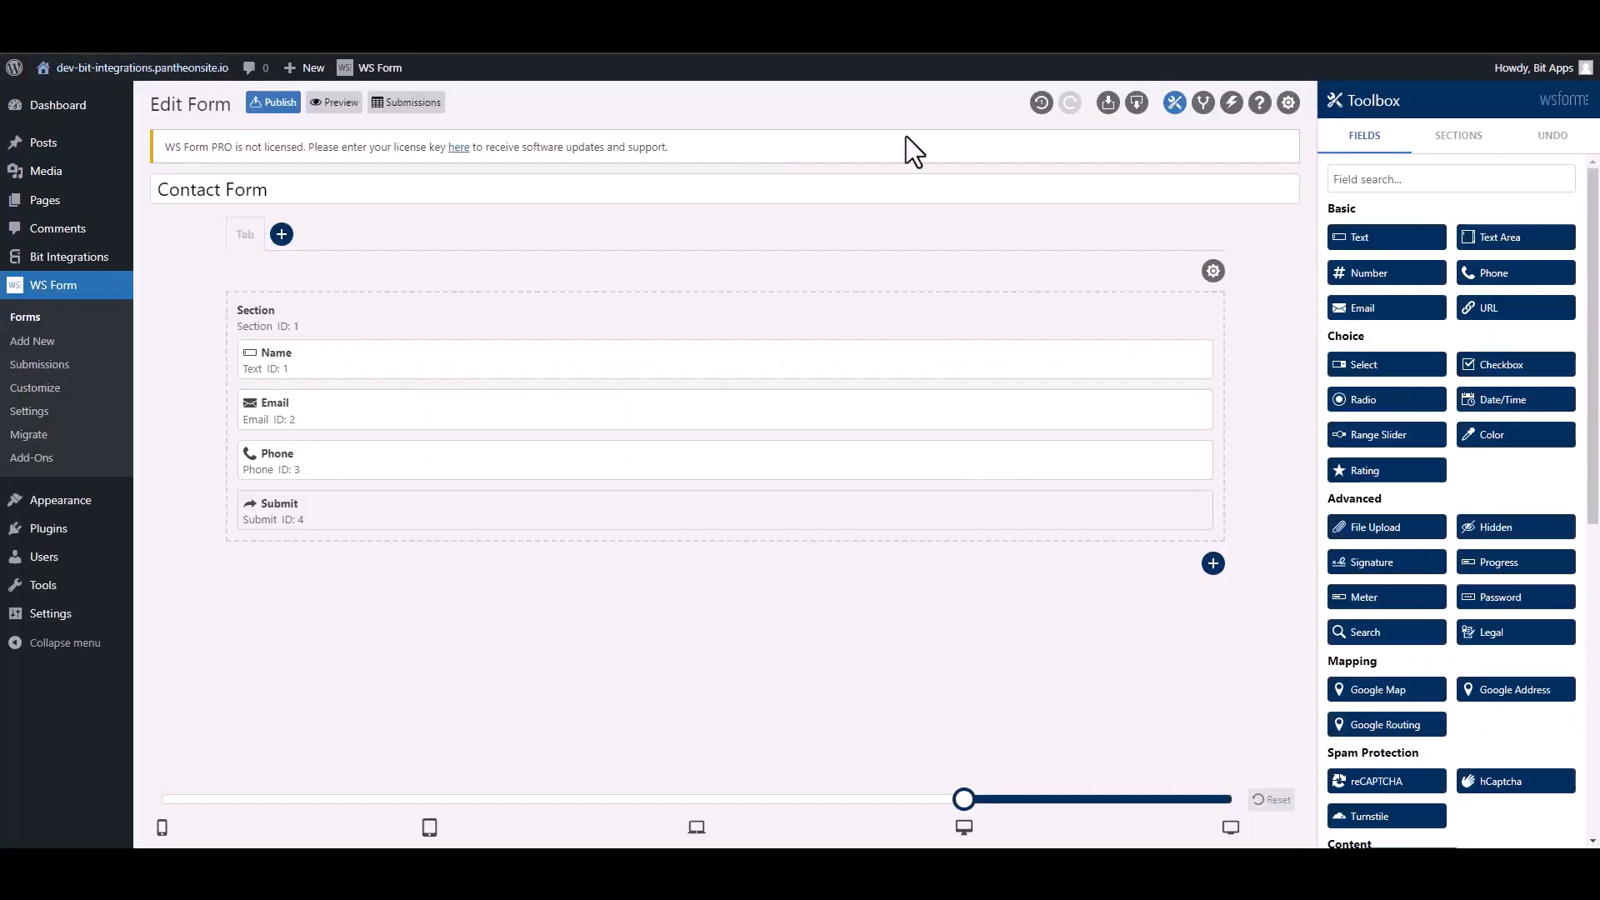
Step: Add a new action to the Contact Form named 'Bit Integrations'
click(1231, 103)
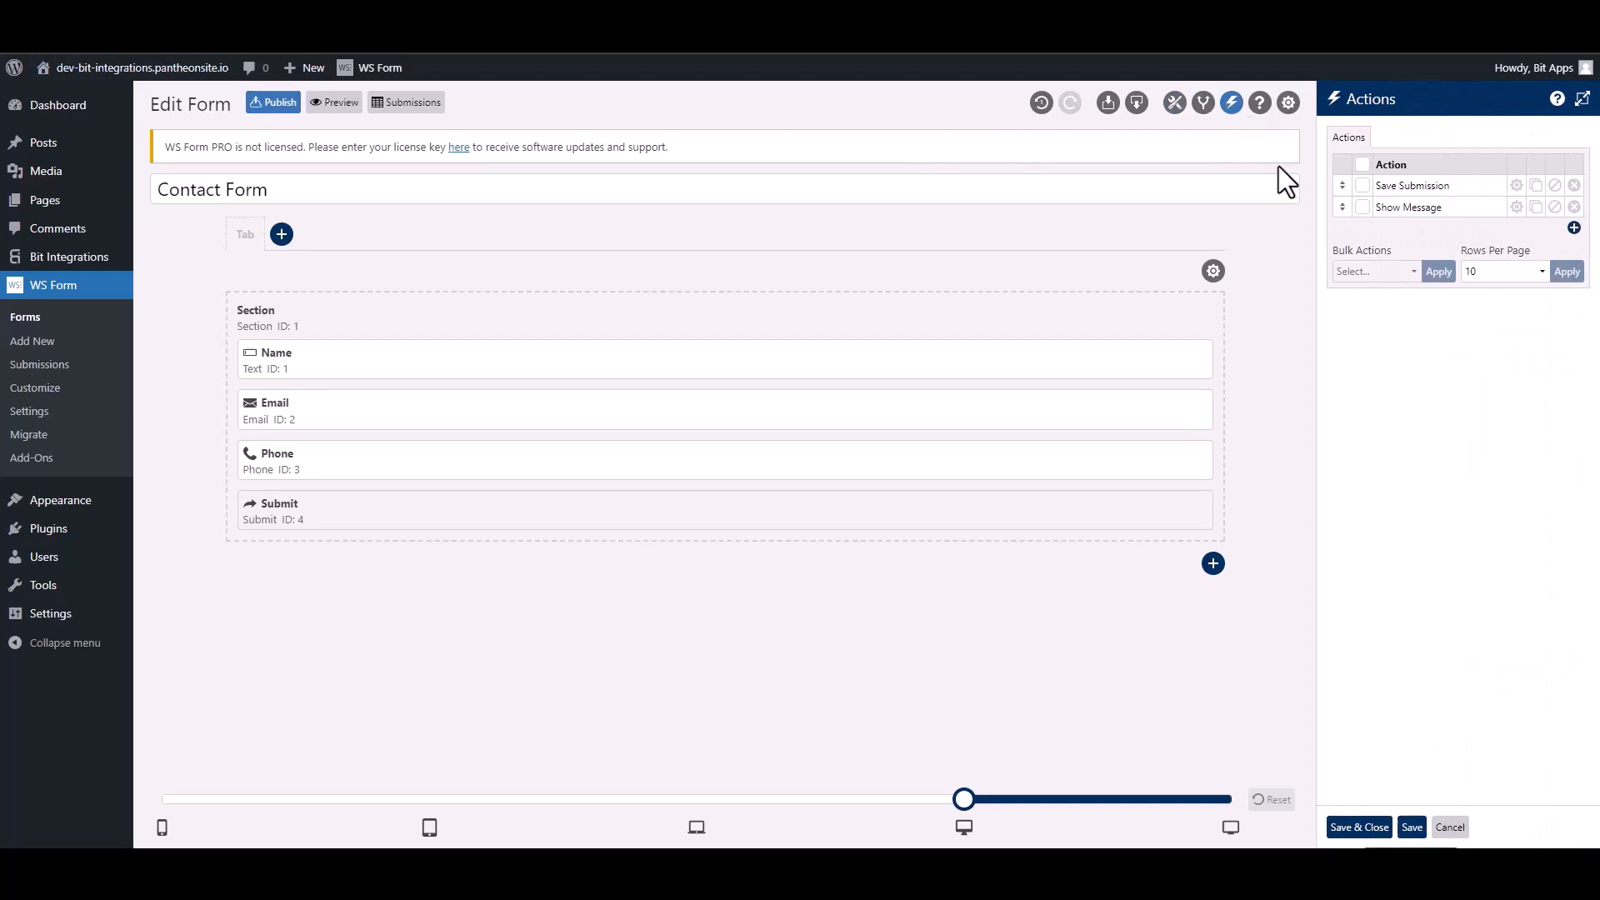
click(1573, 229)
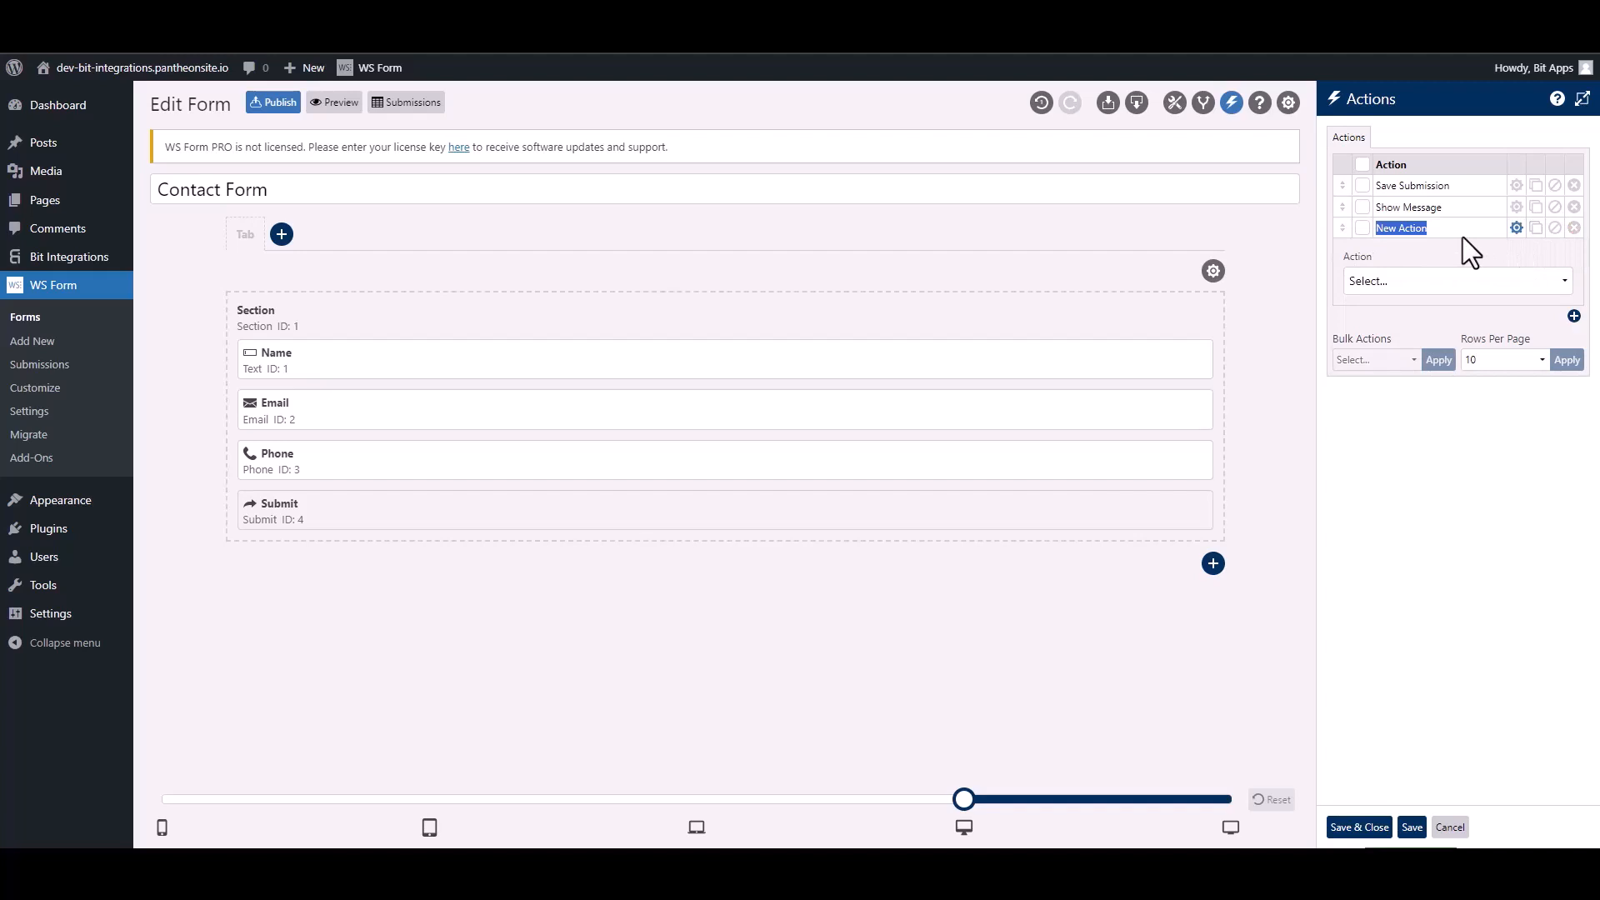
text(Bit Integra)
Step: Set the action to Run WordPress Hook with hook type Action
click(1437, 282)
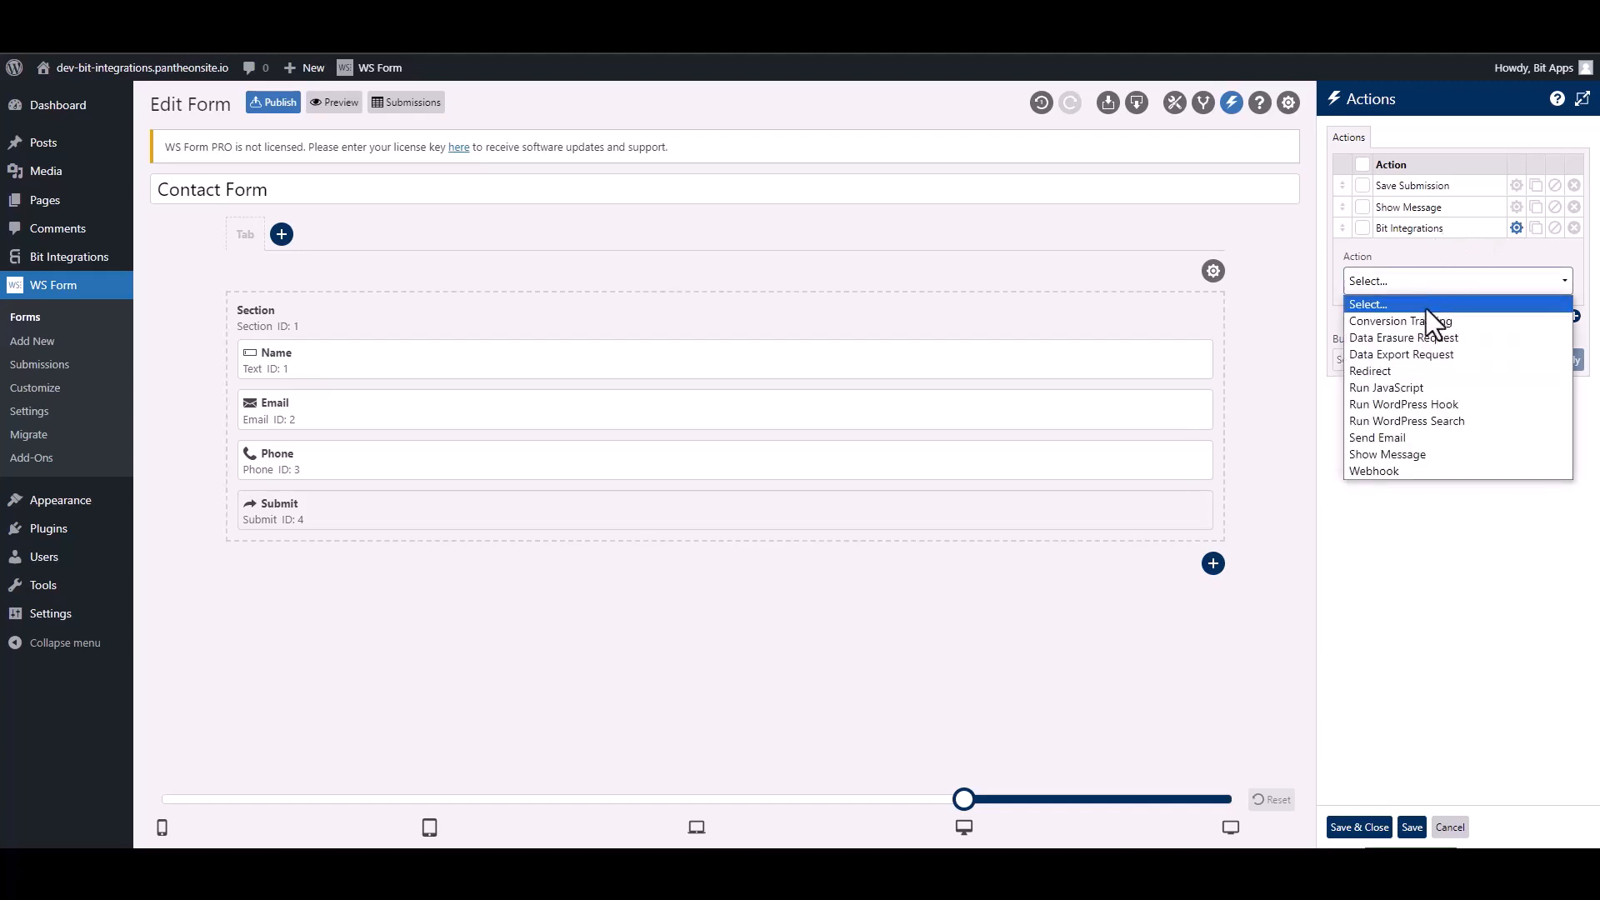
click(1452, 403)
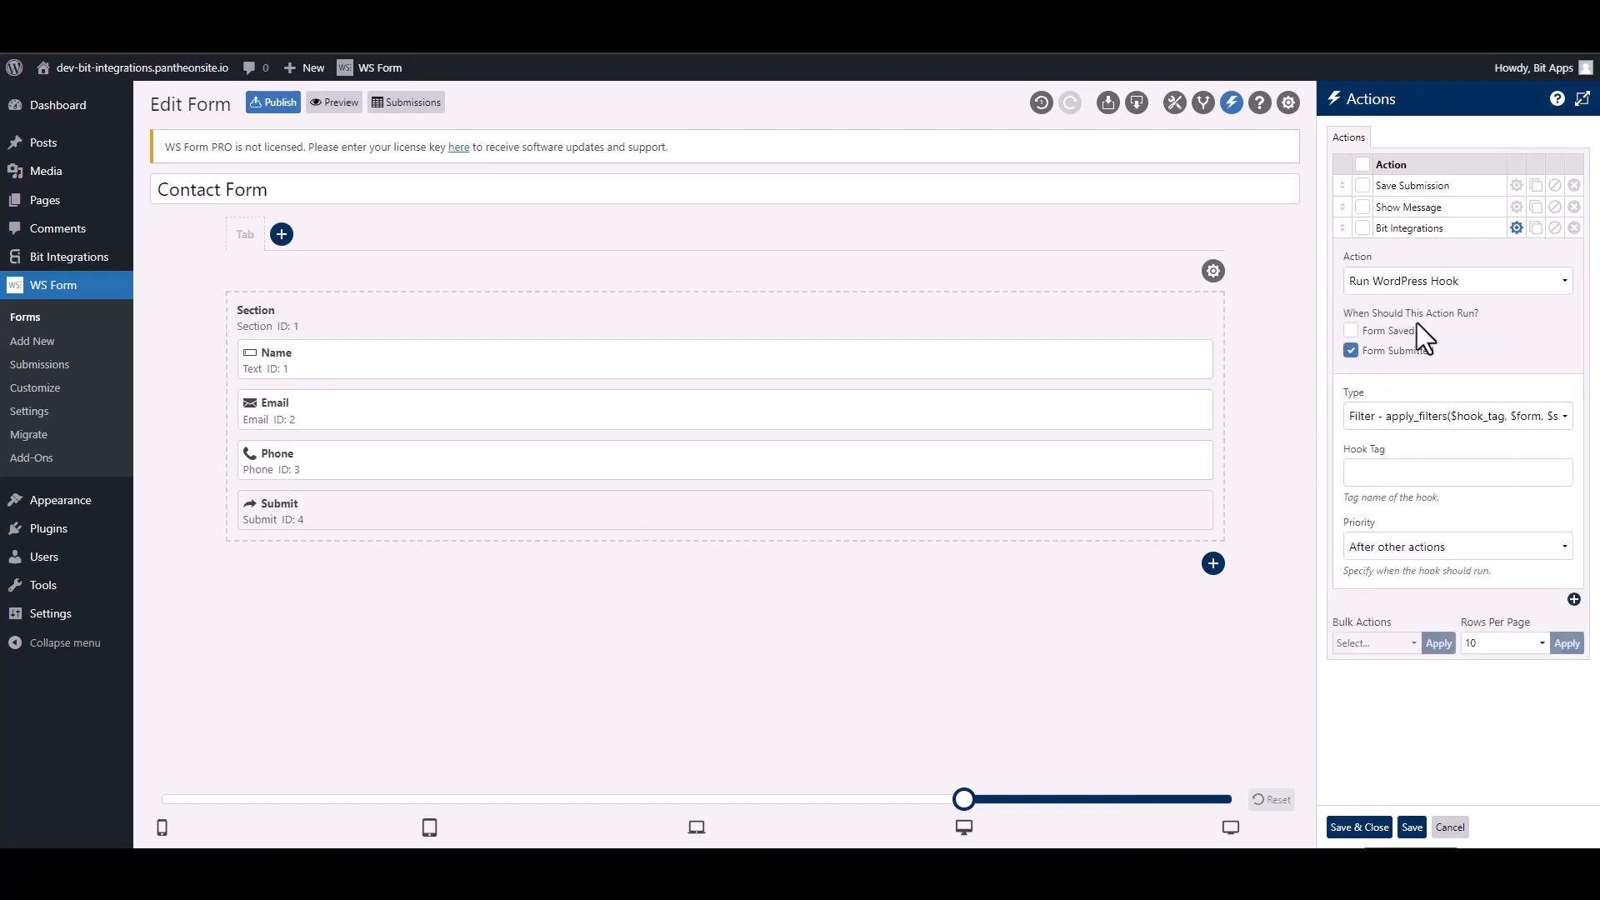
click(1388, 424)
click(1392, 456)
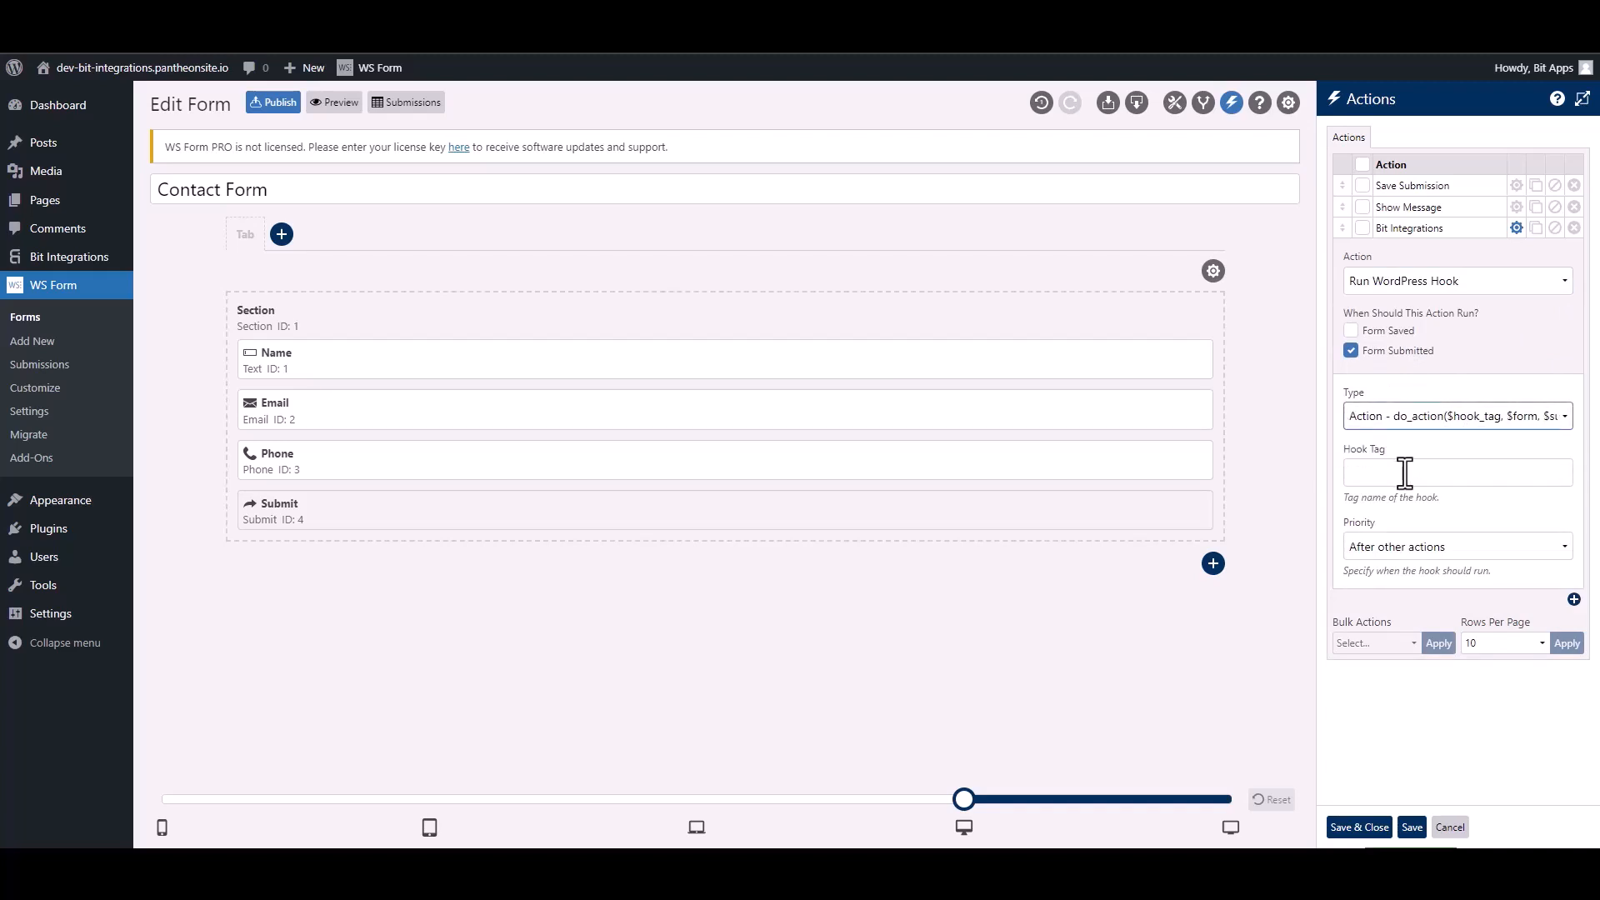
click(1405, 473)
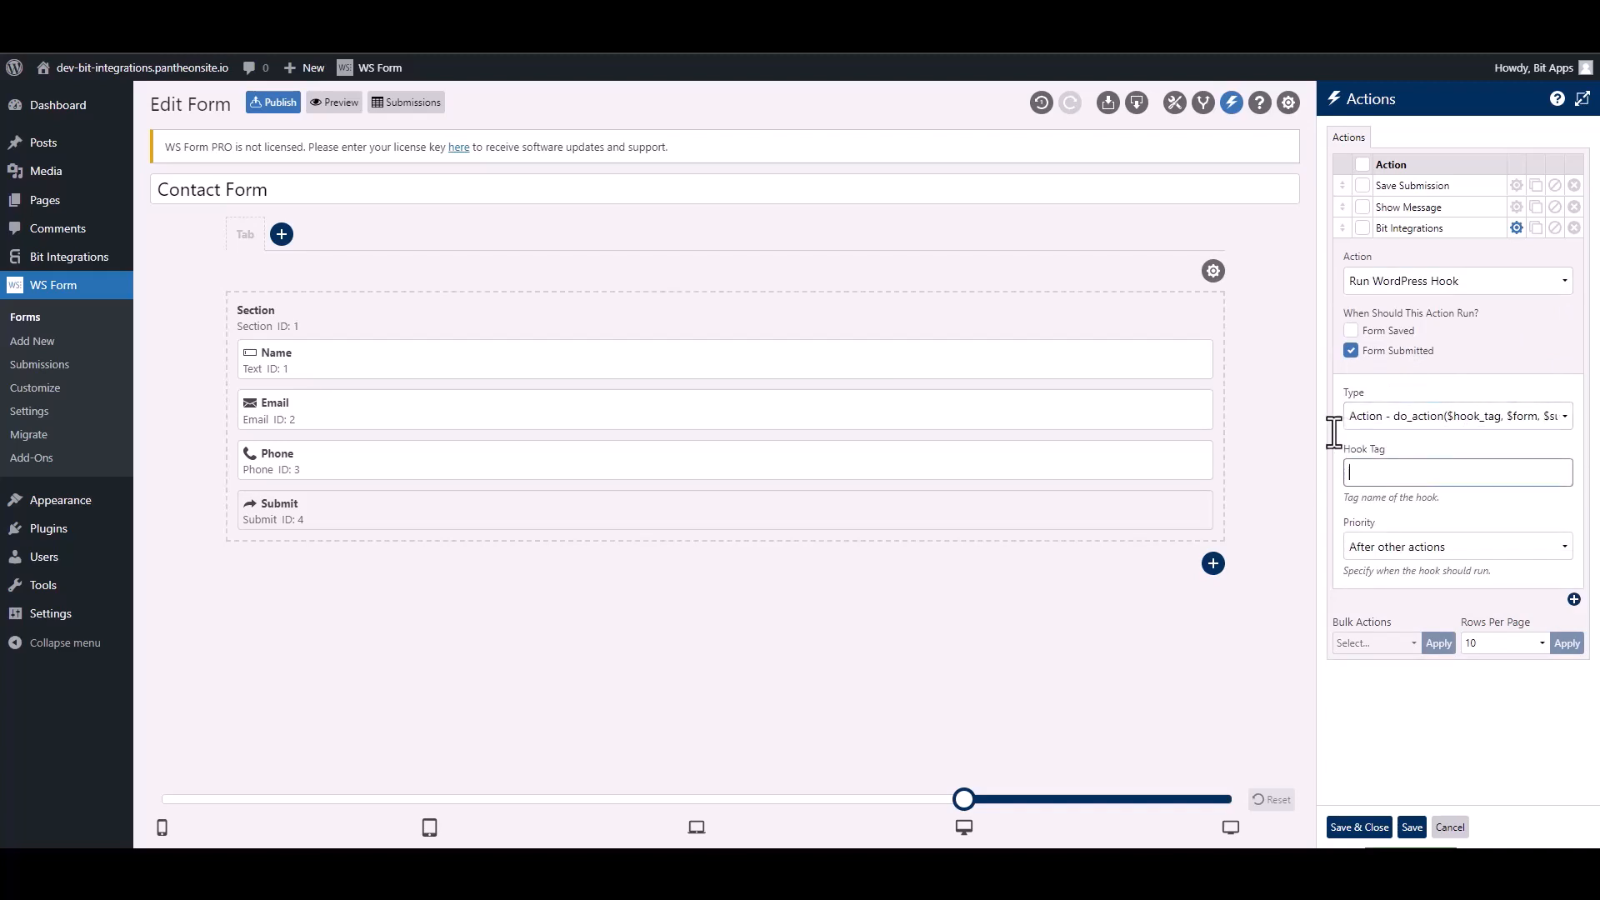
Step: Copy ws_form_action_for_bi from the setup notes into Hook Tag and save the actions
click(600, 15)
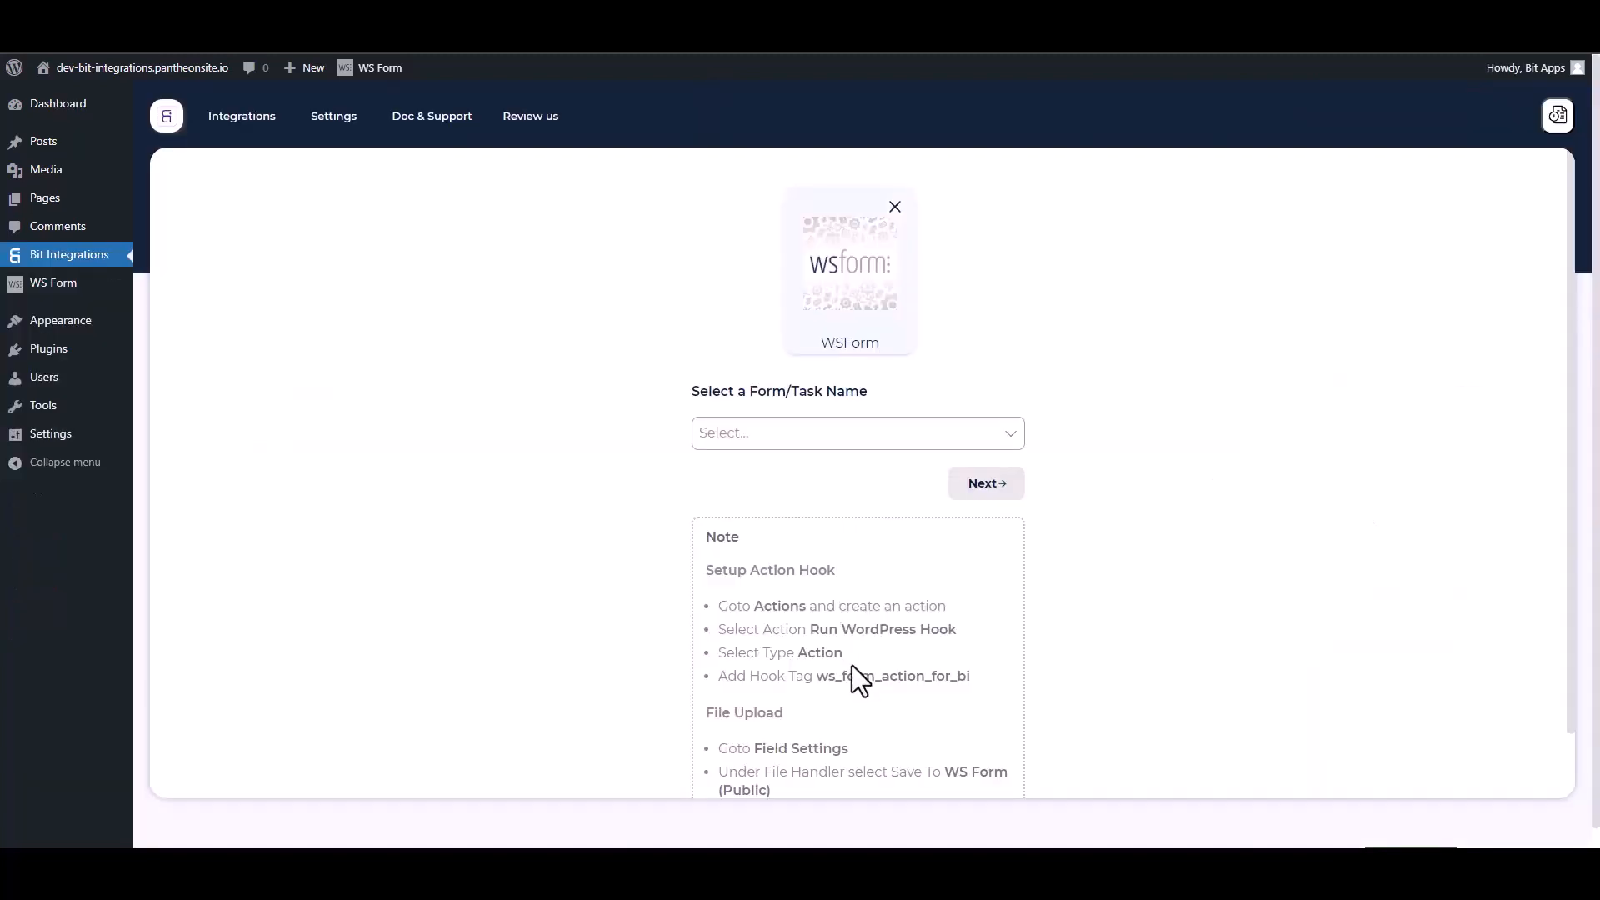
drag(982, 689, 825, 677)
key(ctrl+c)
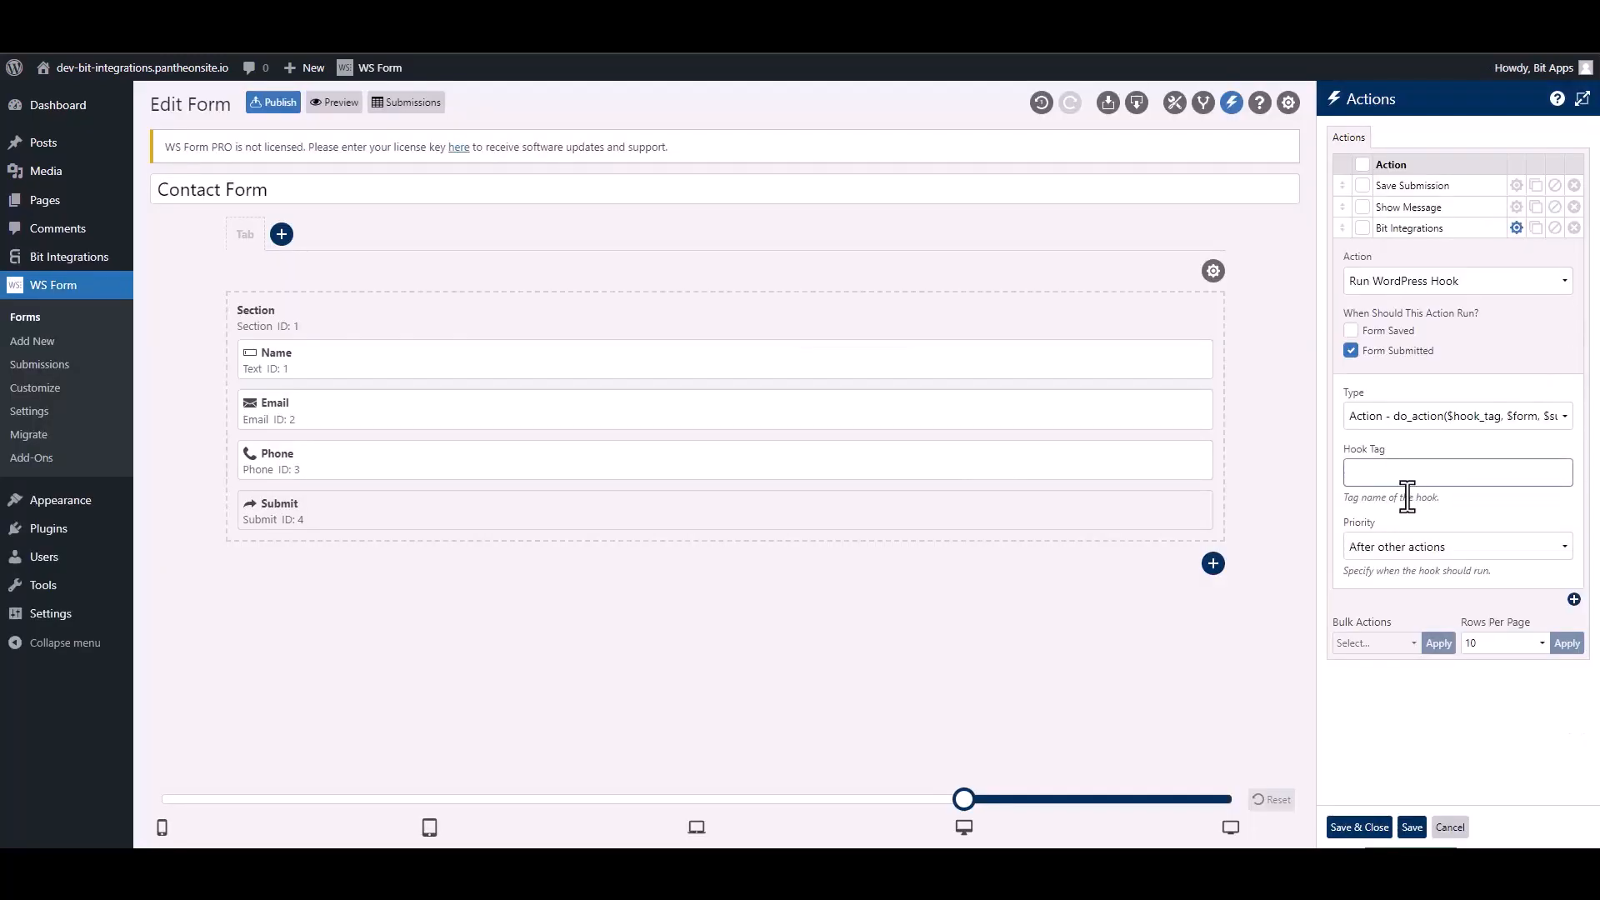
click(1403, 474)
key(ctrl+v)
click(1369, 828)
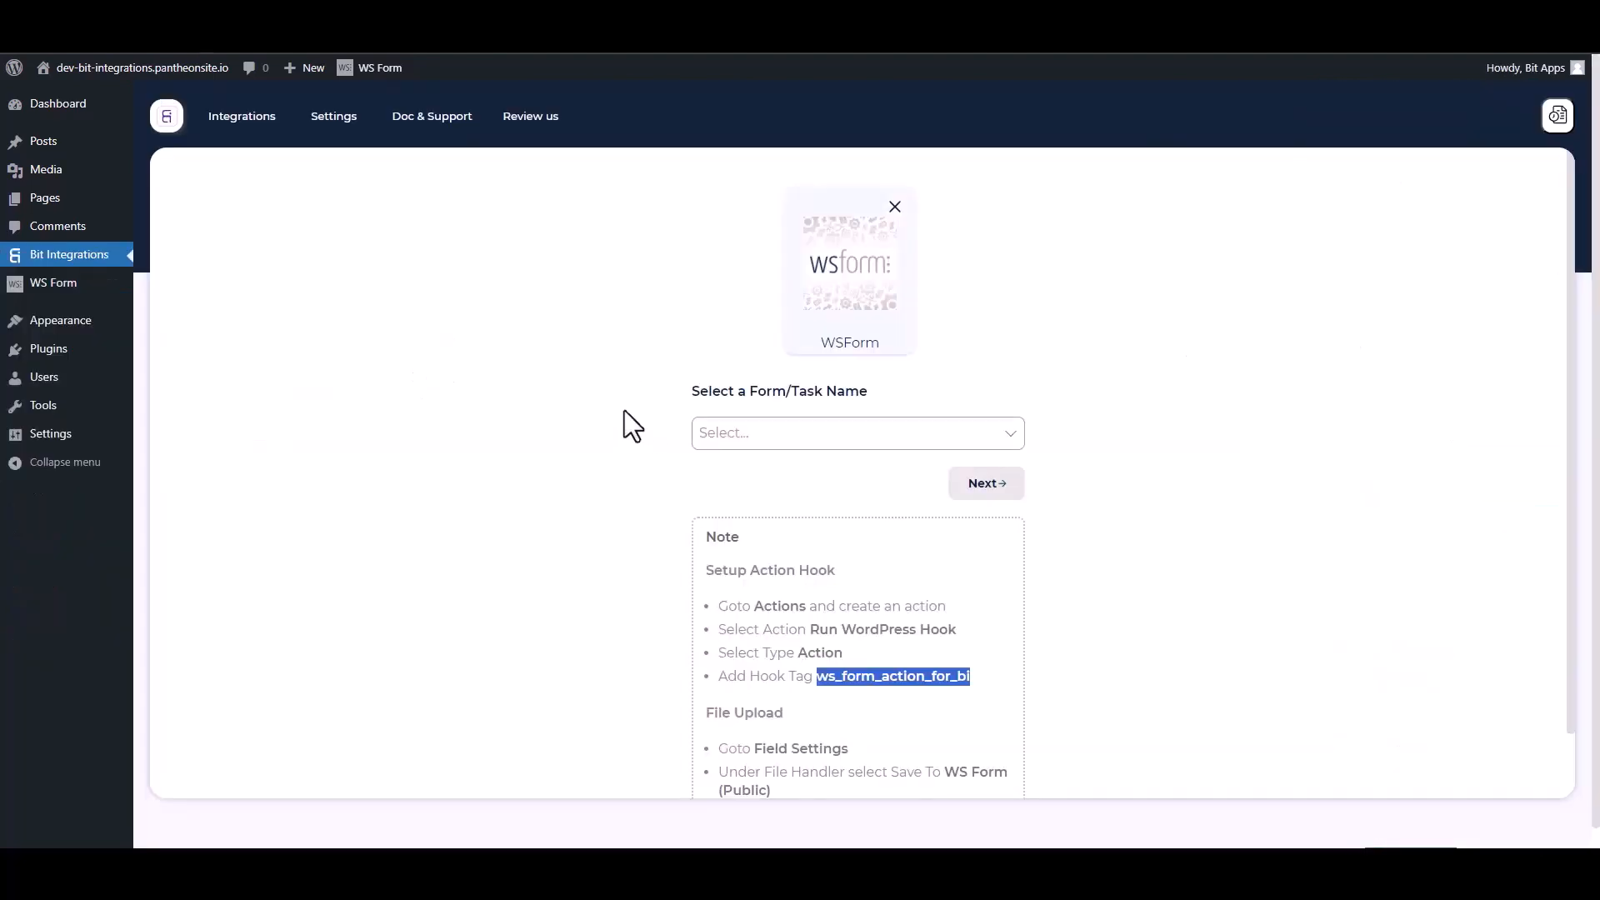
Step: Select Contact Form as the trigger form and continue to the actions
click(606, 403)
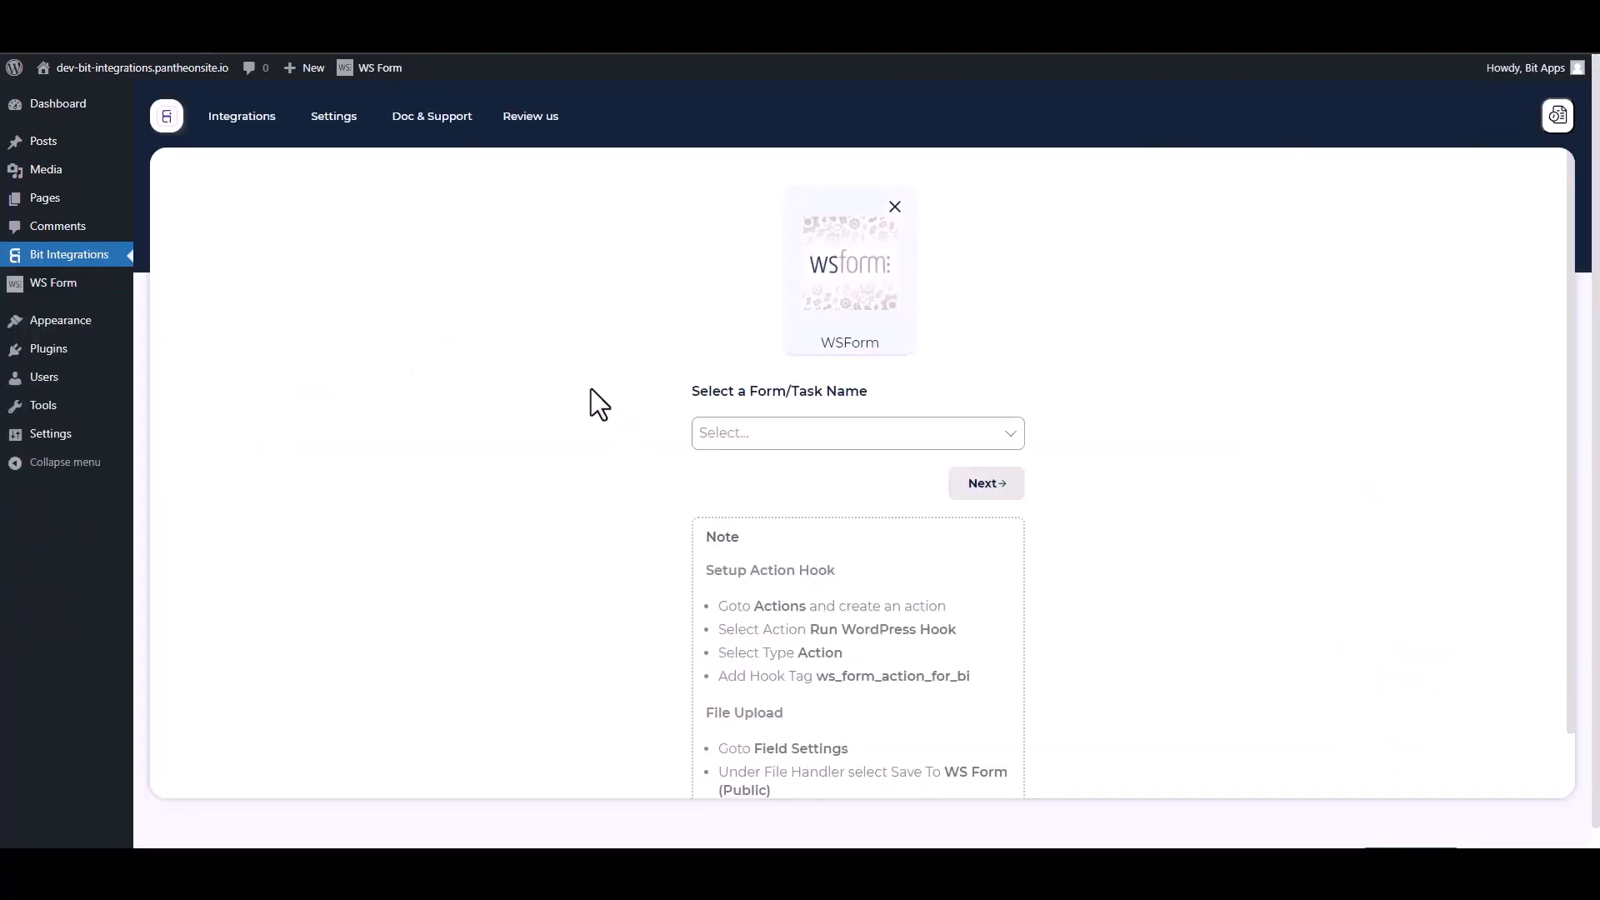
click(778, 433)
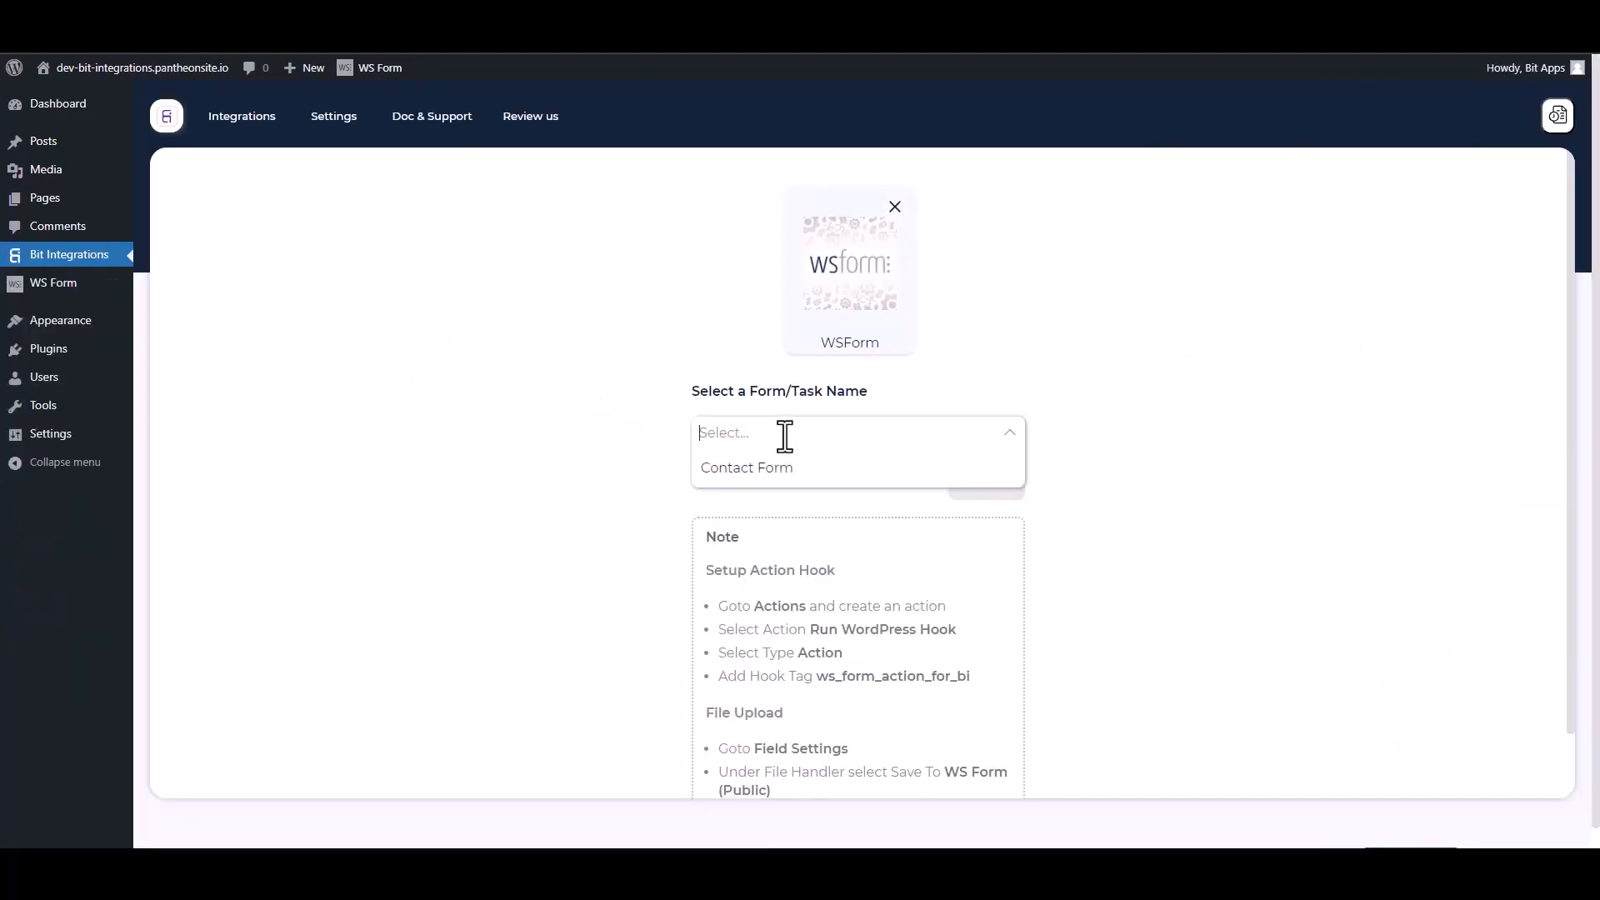
click(737, 468)
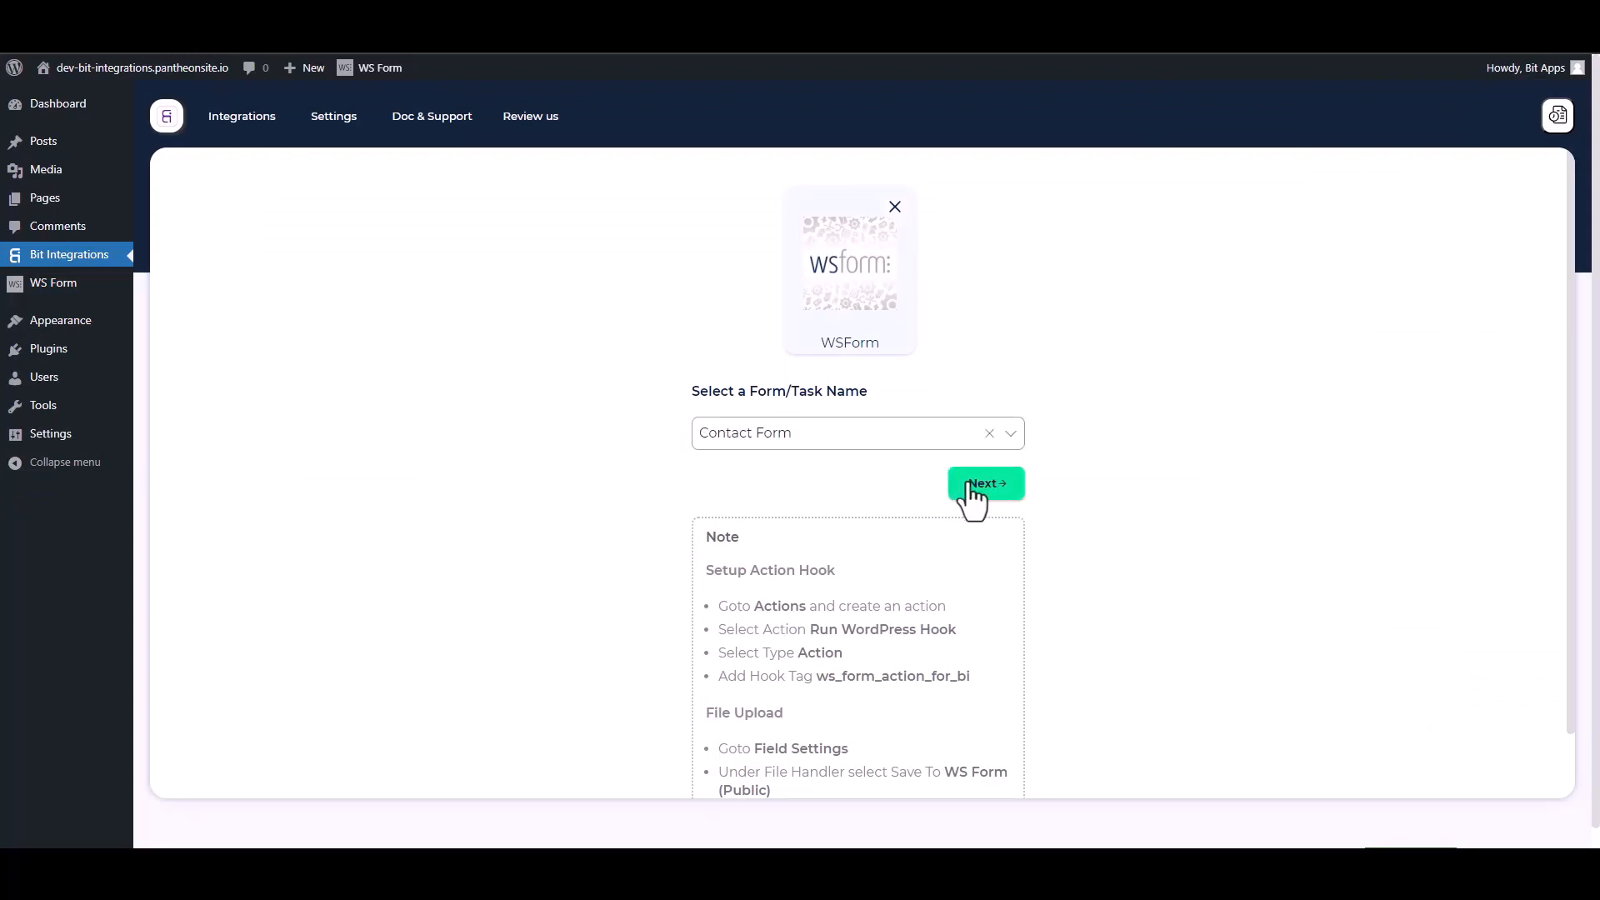
click(966, 485)
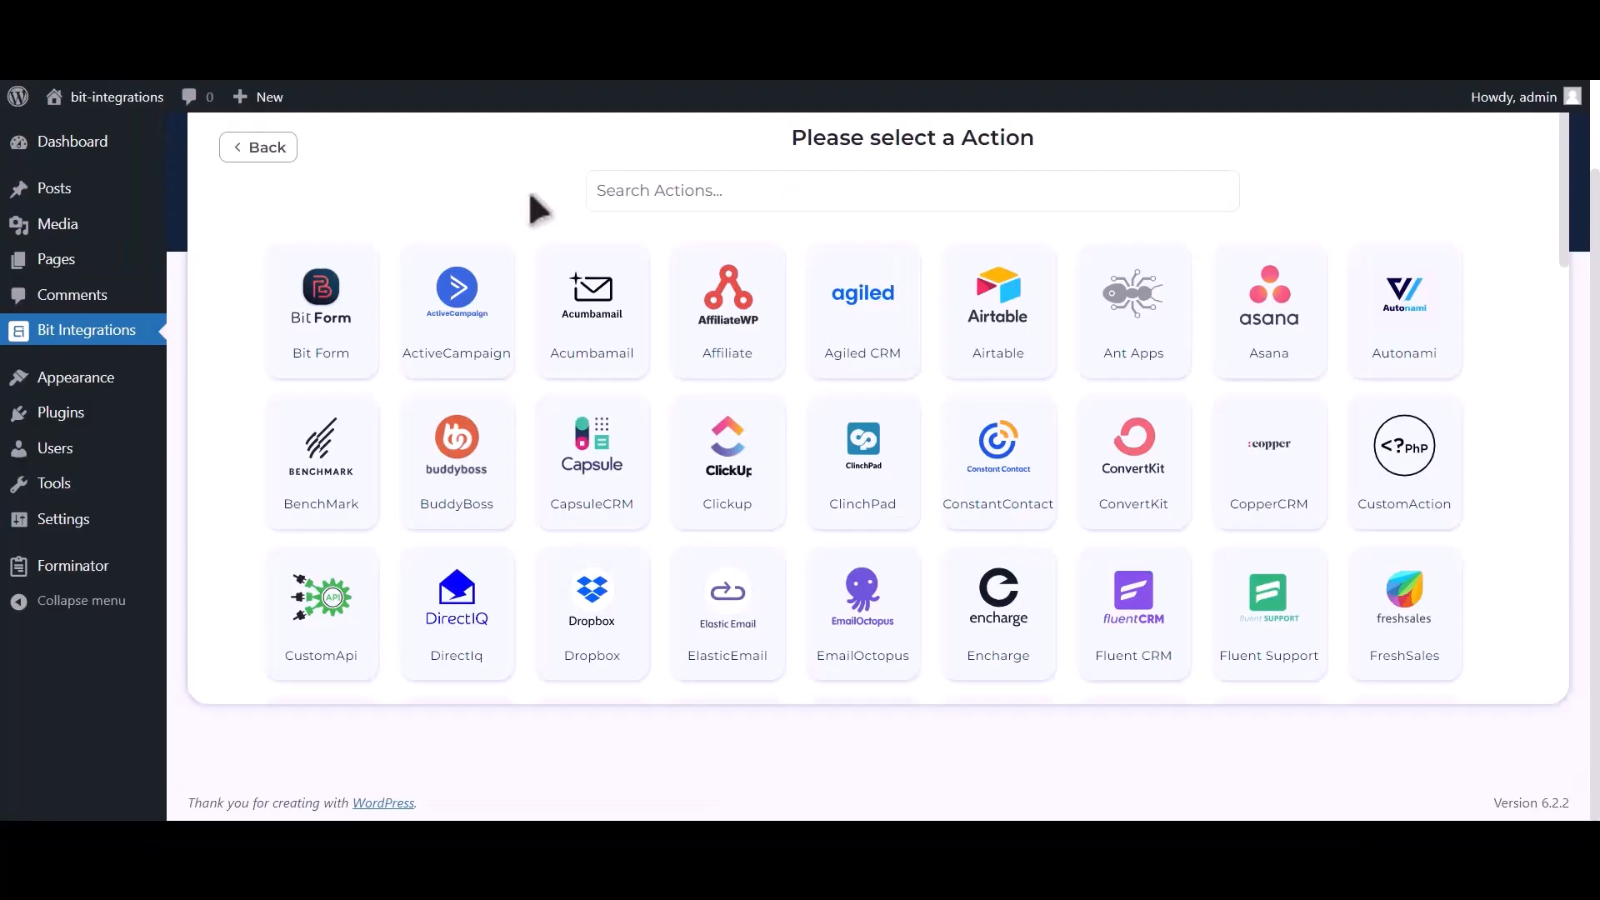
Step: Search for 'Mailup' and pick it as the action, noting its Client id and Client secret fields
click(845, 175)
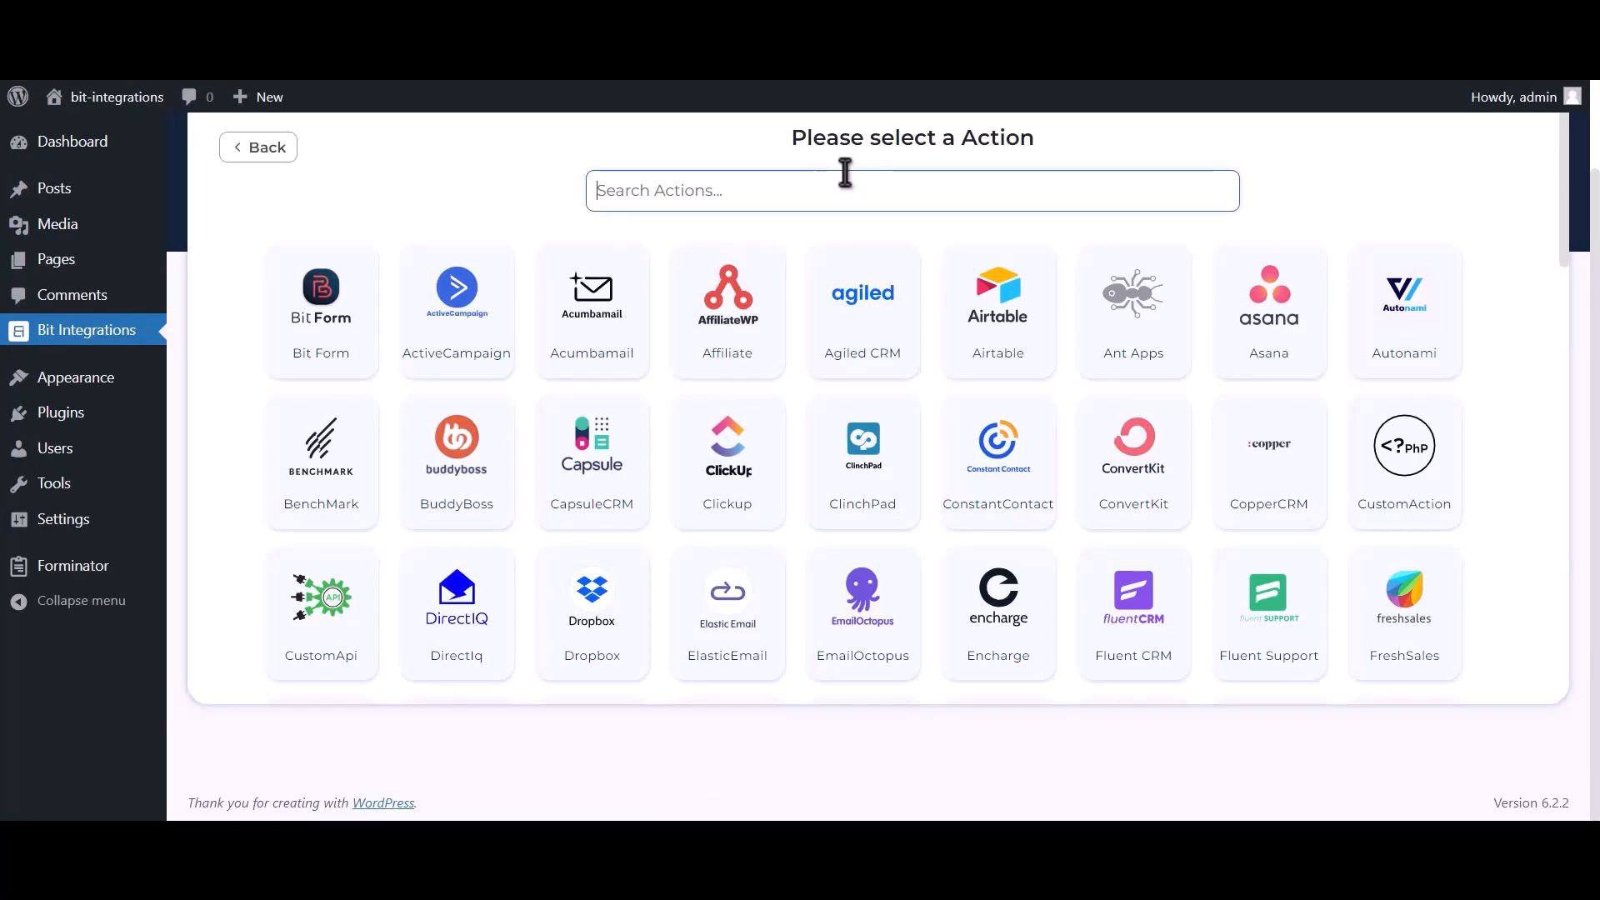
text(Mailup)
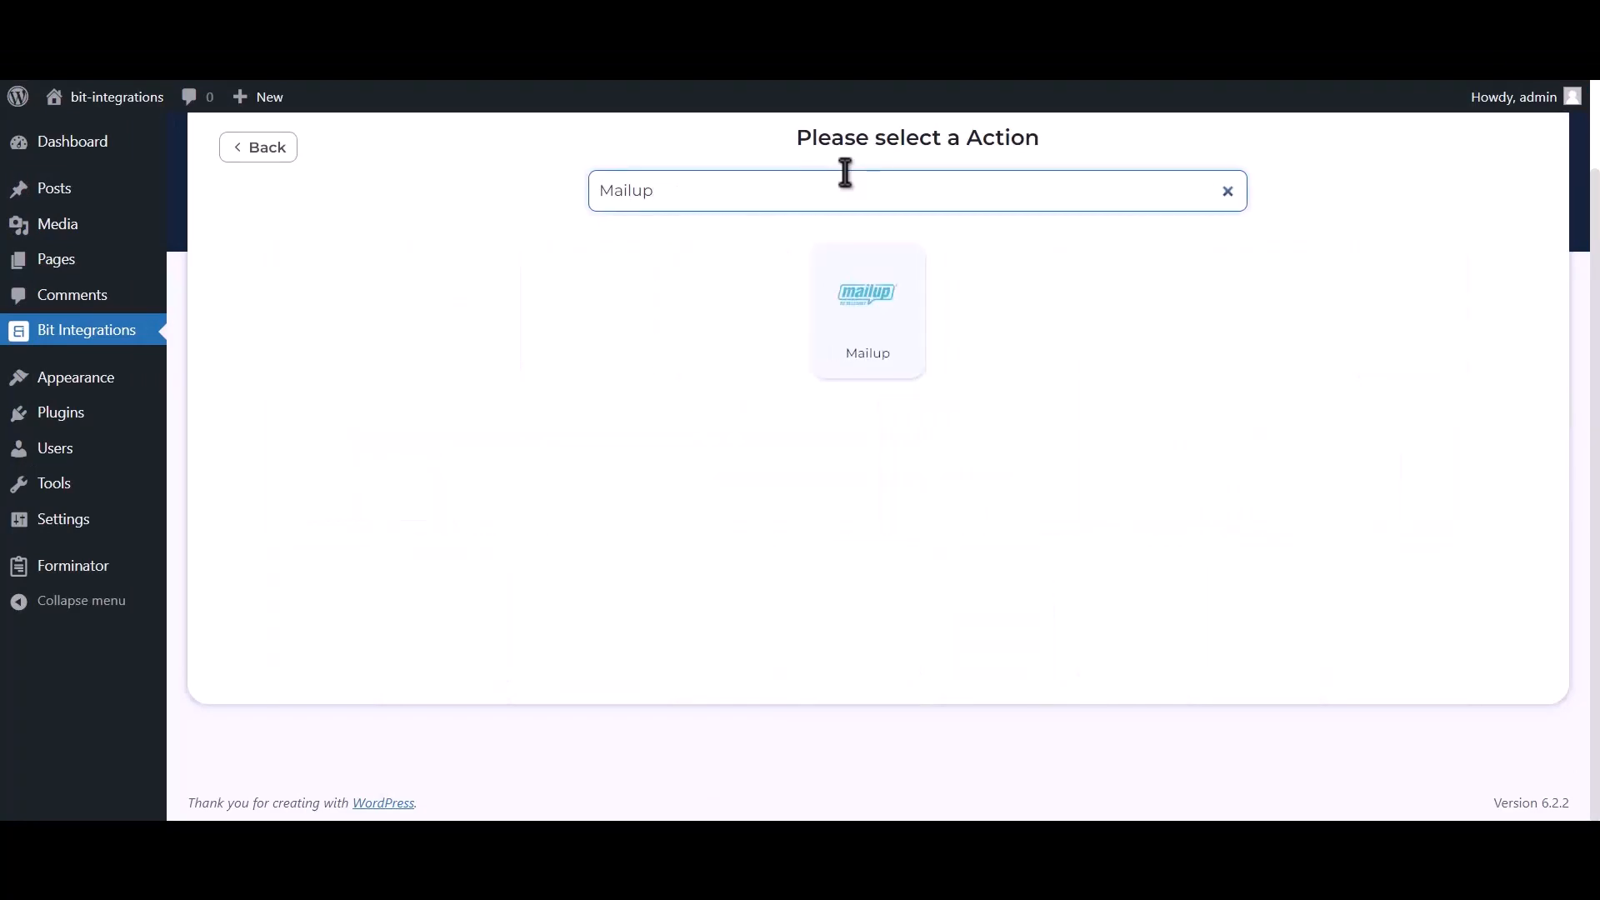
click(846, 330)
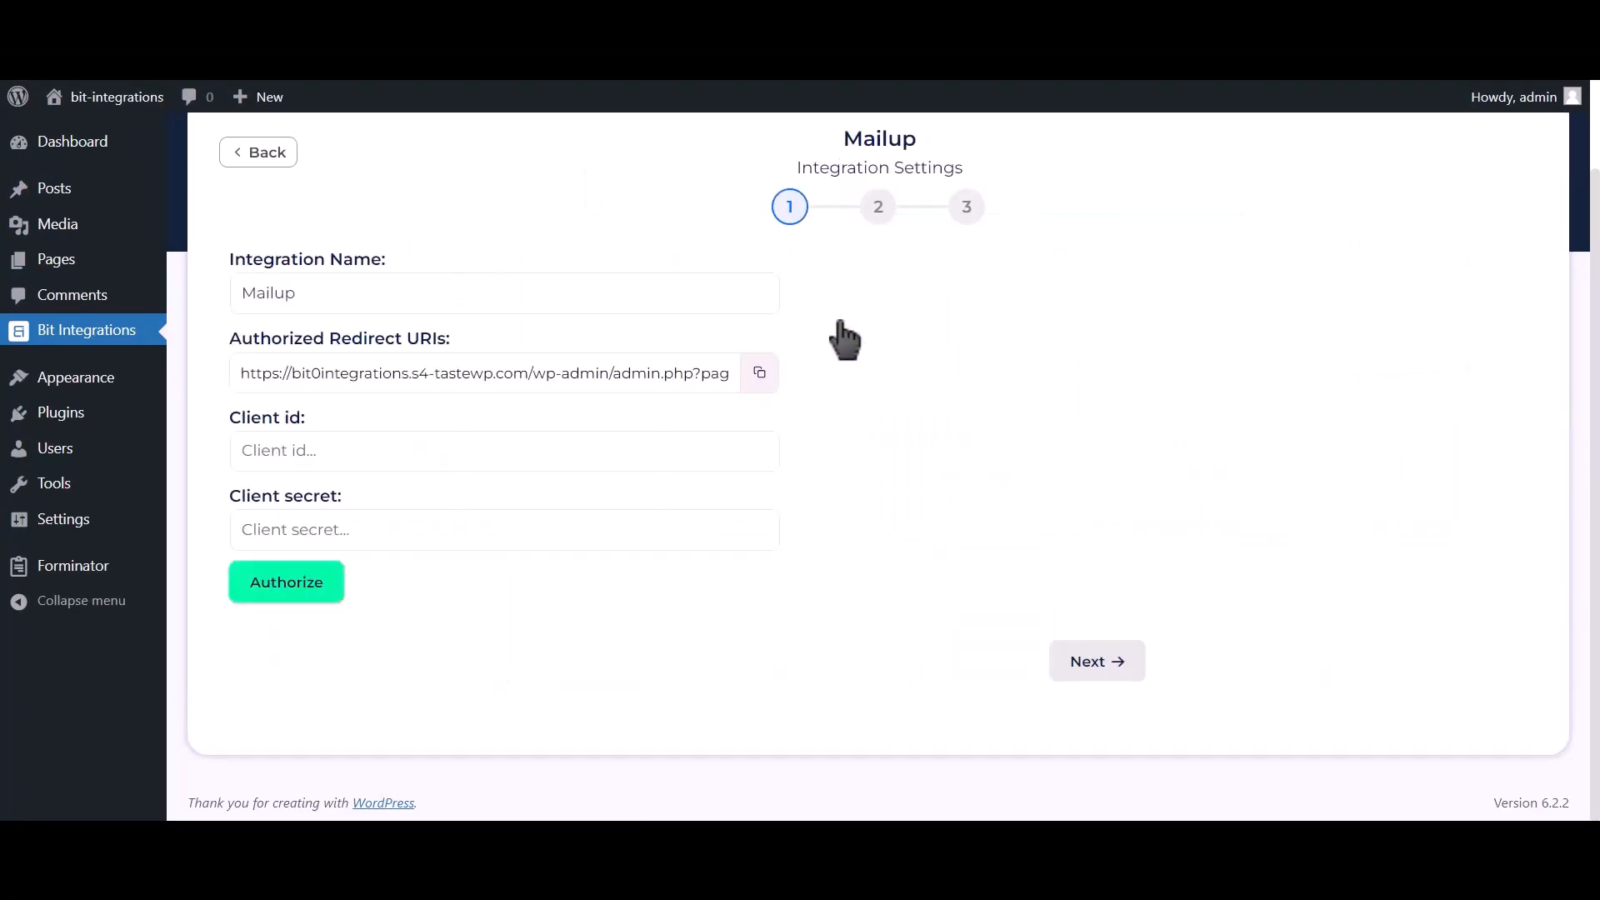
drag(233, 417, 305, 416)
drag(237, 498, 338, 494)
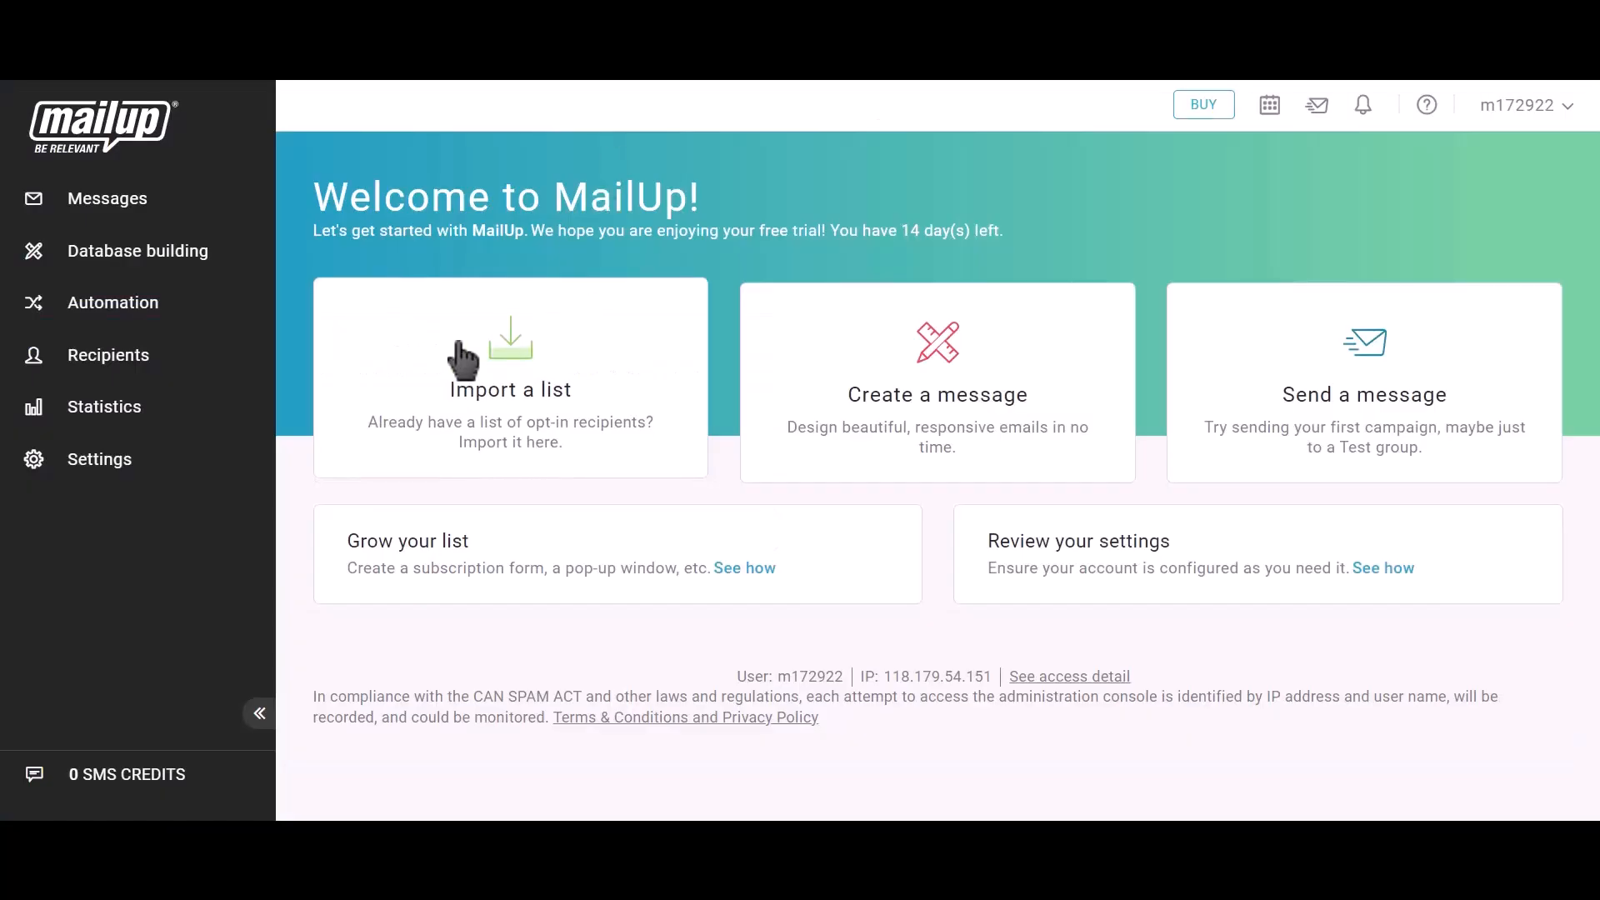
Step: Go to MailUp's Developer's corner under Advanced settings and start a new API key
click(133, 462)
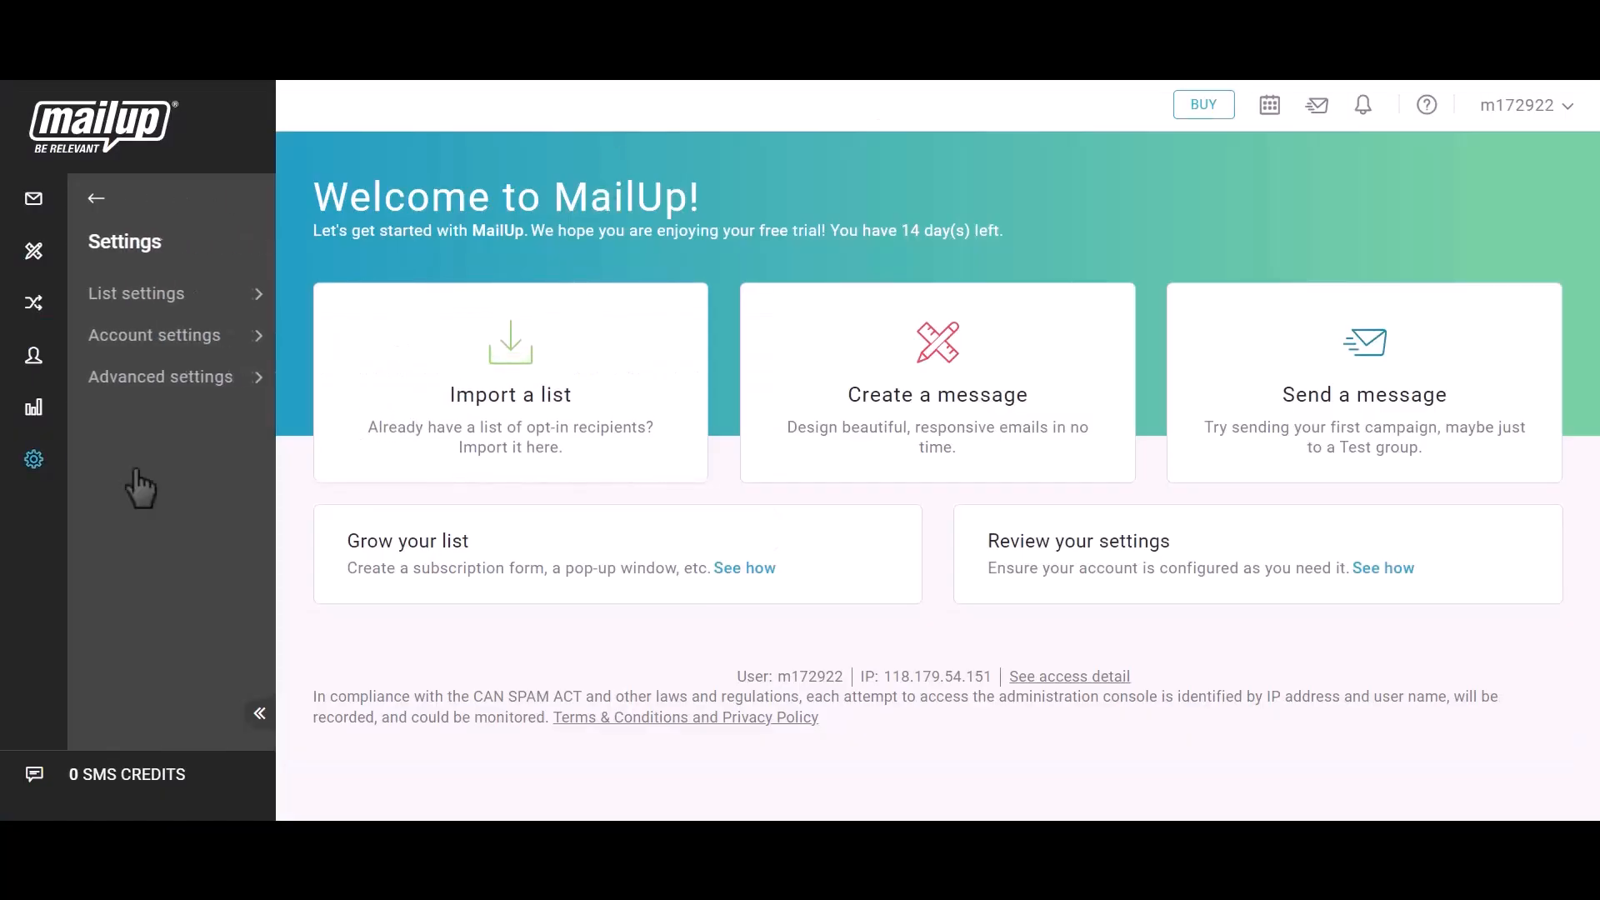
click(173, 381)
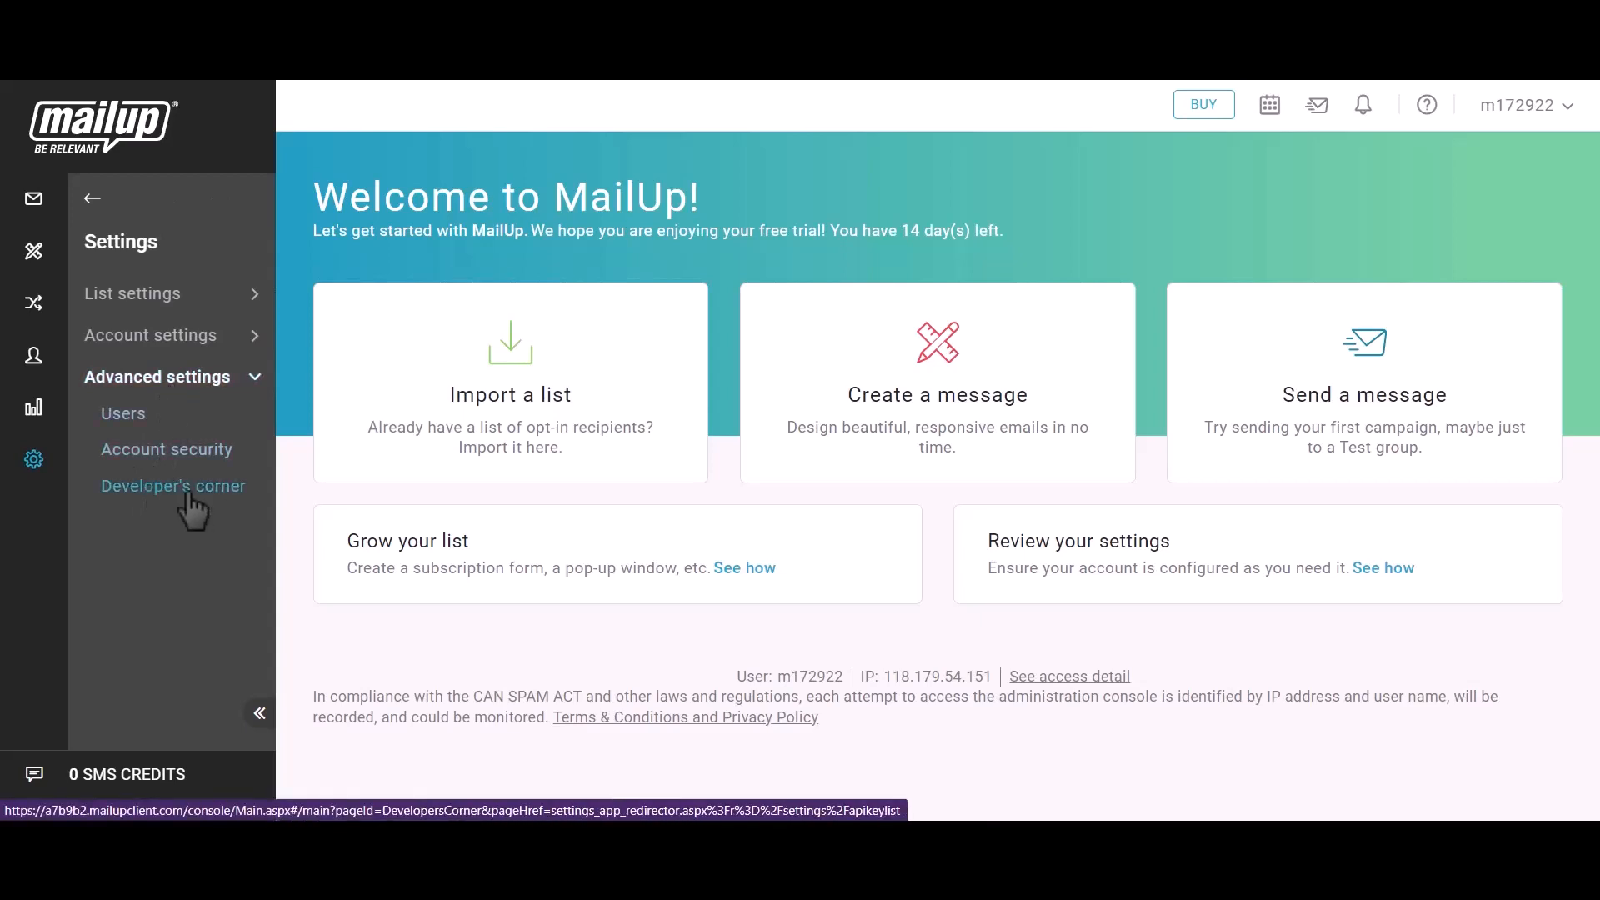
click(189, 494)
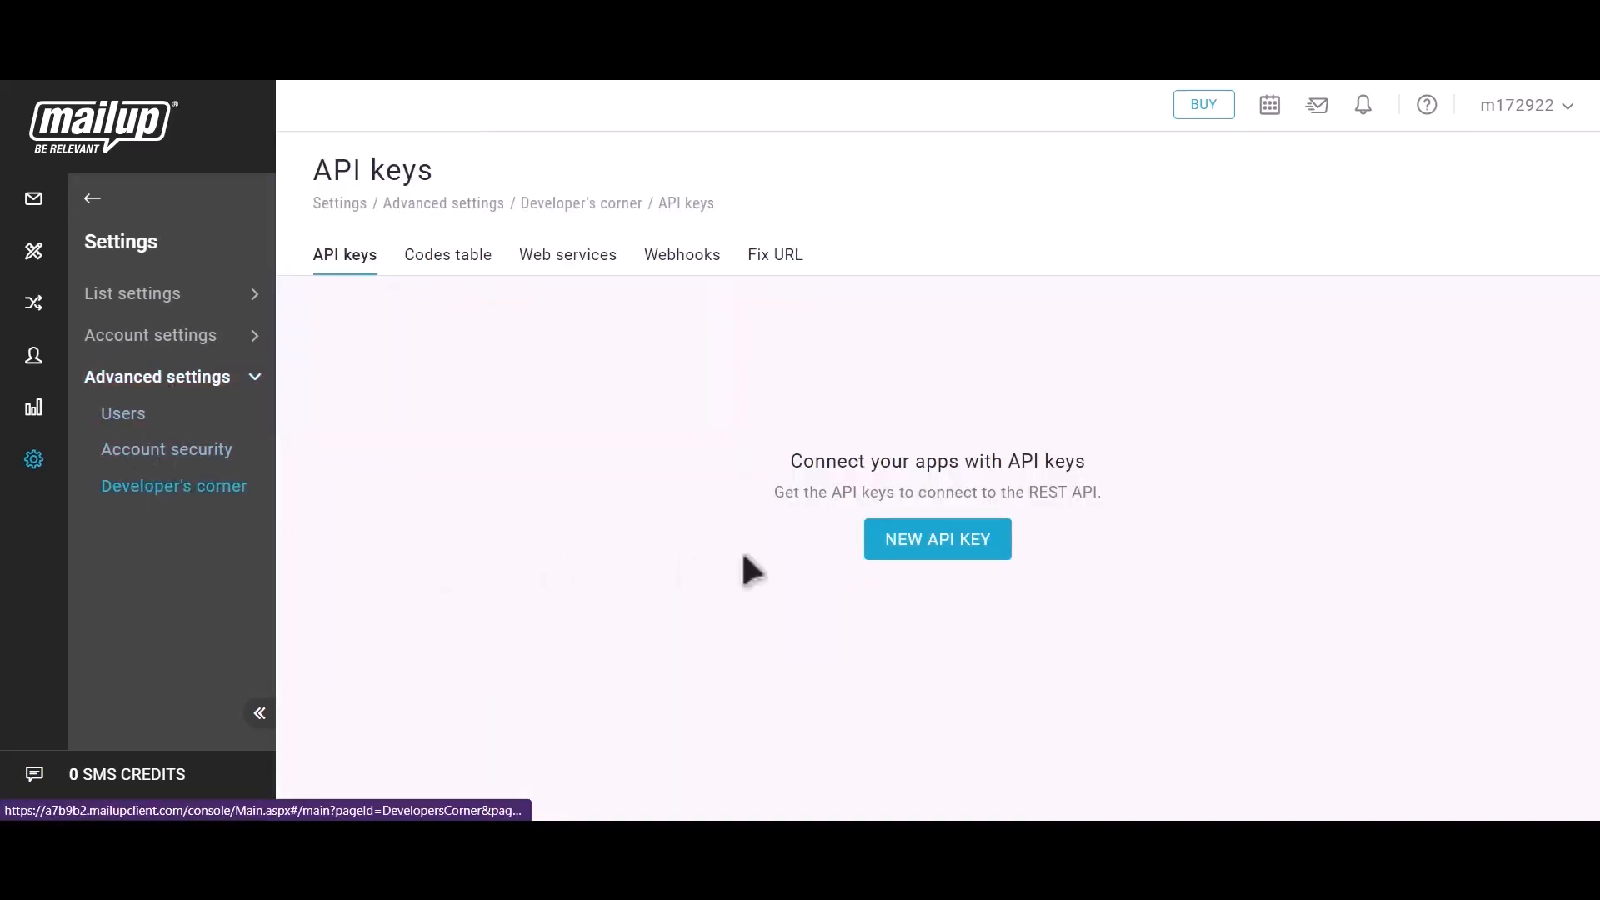
click(966, 571)
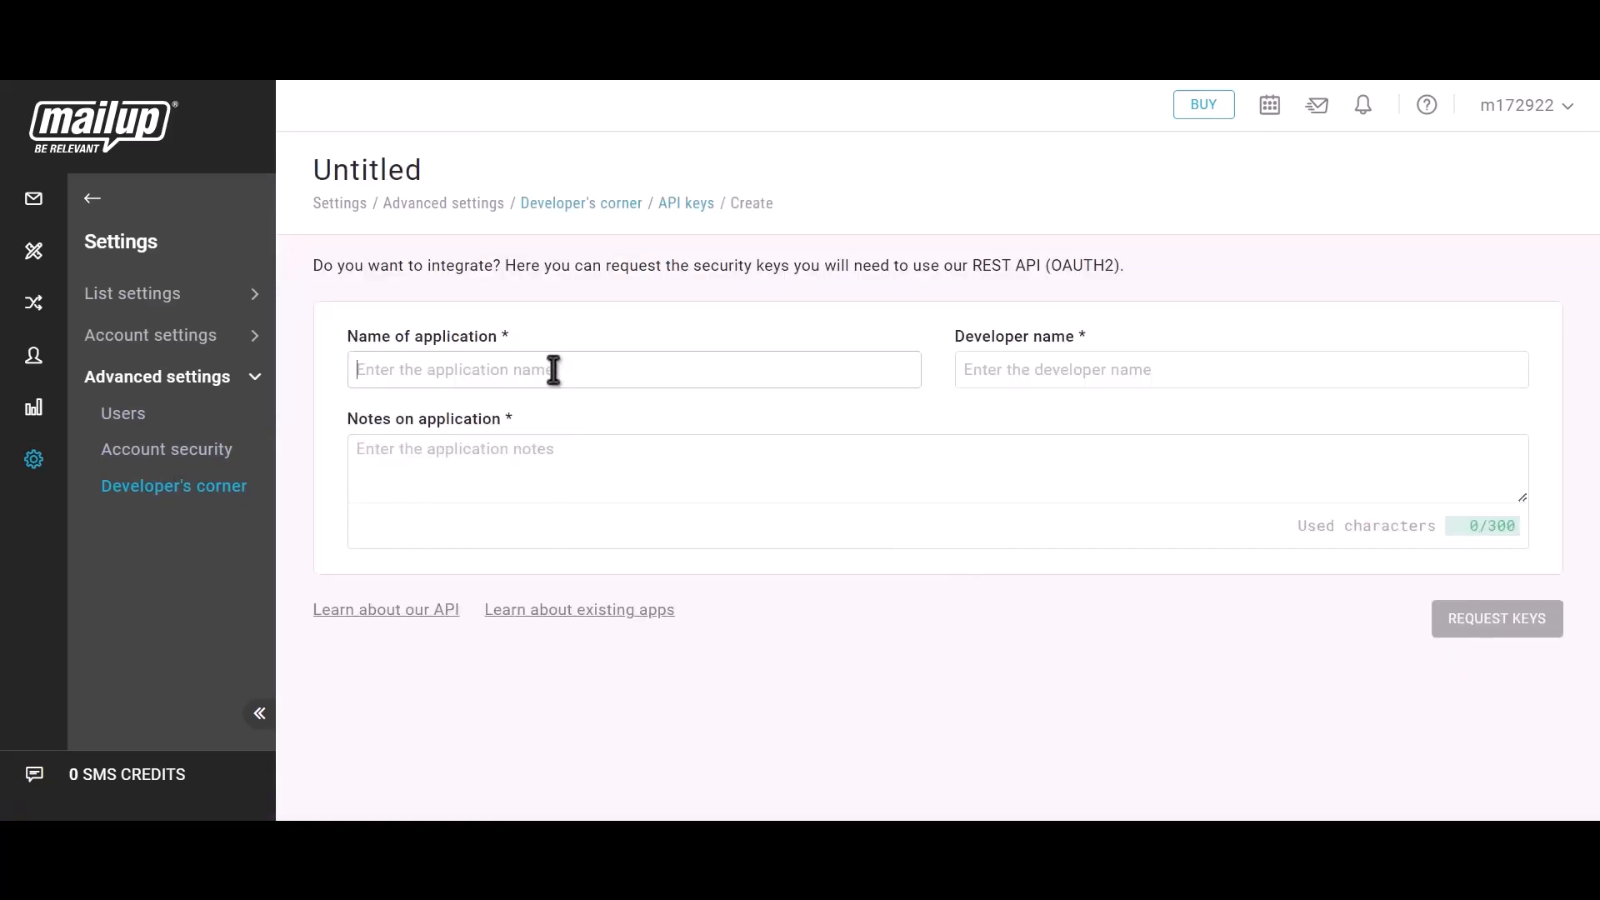
Step: Request MailUp API keys with 'Bit Integrations' as application name, developer name and notes
text(Bit)
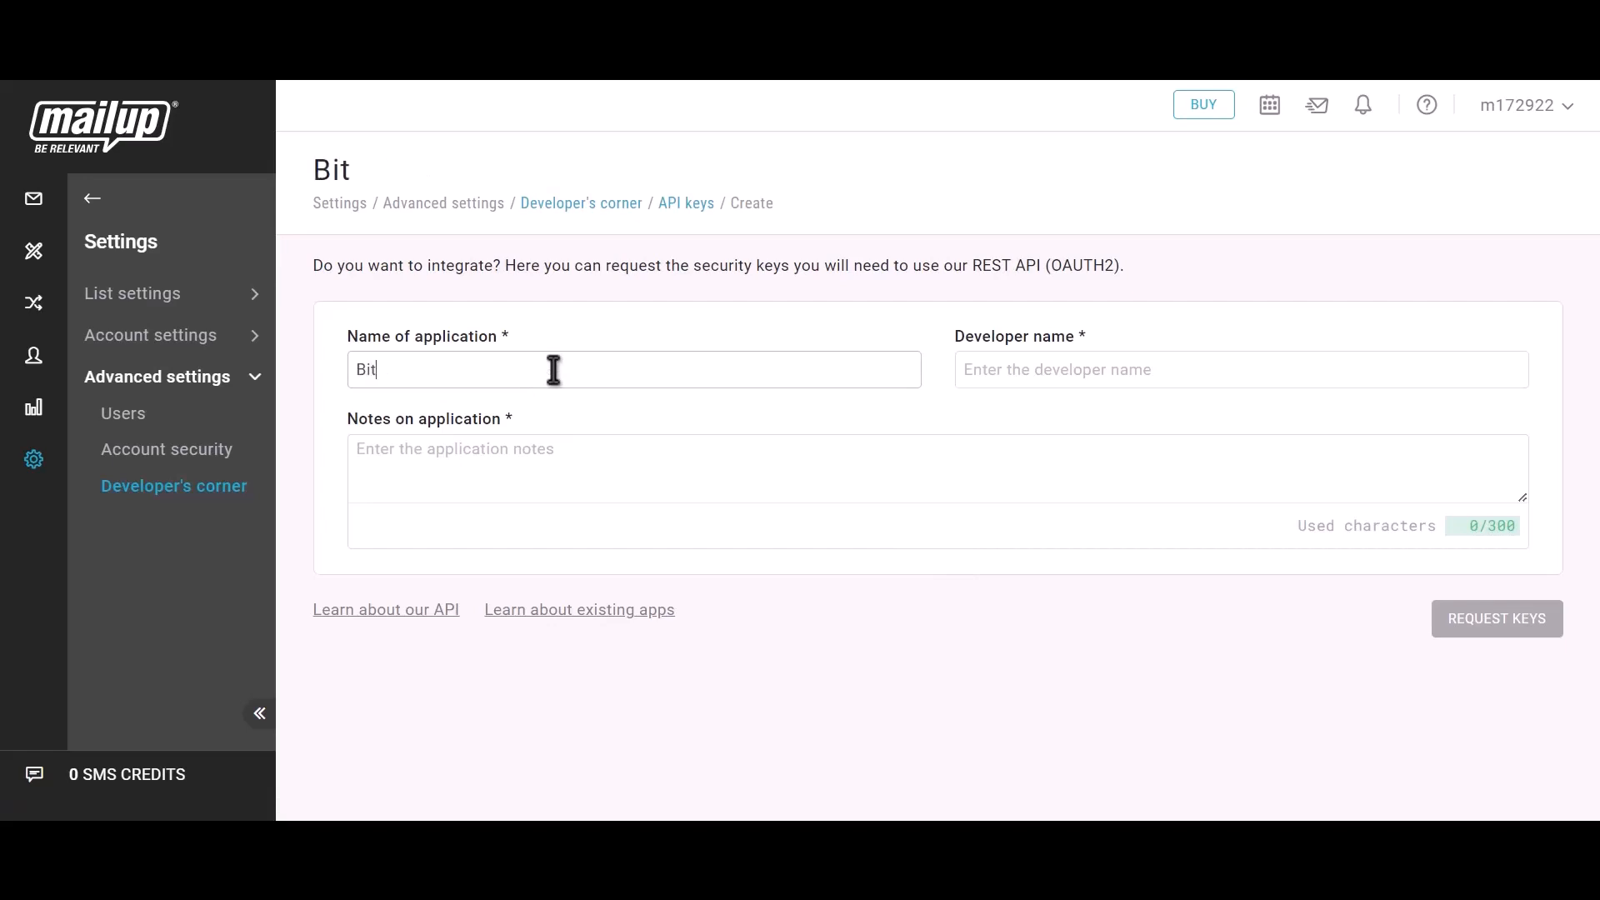
text( Integrations)
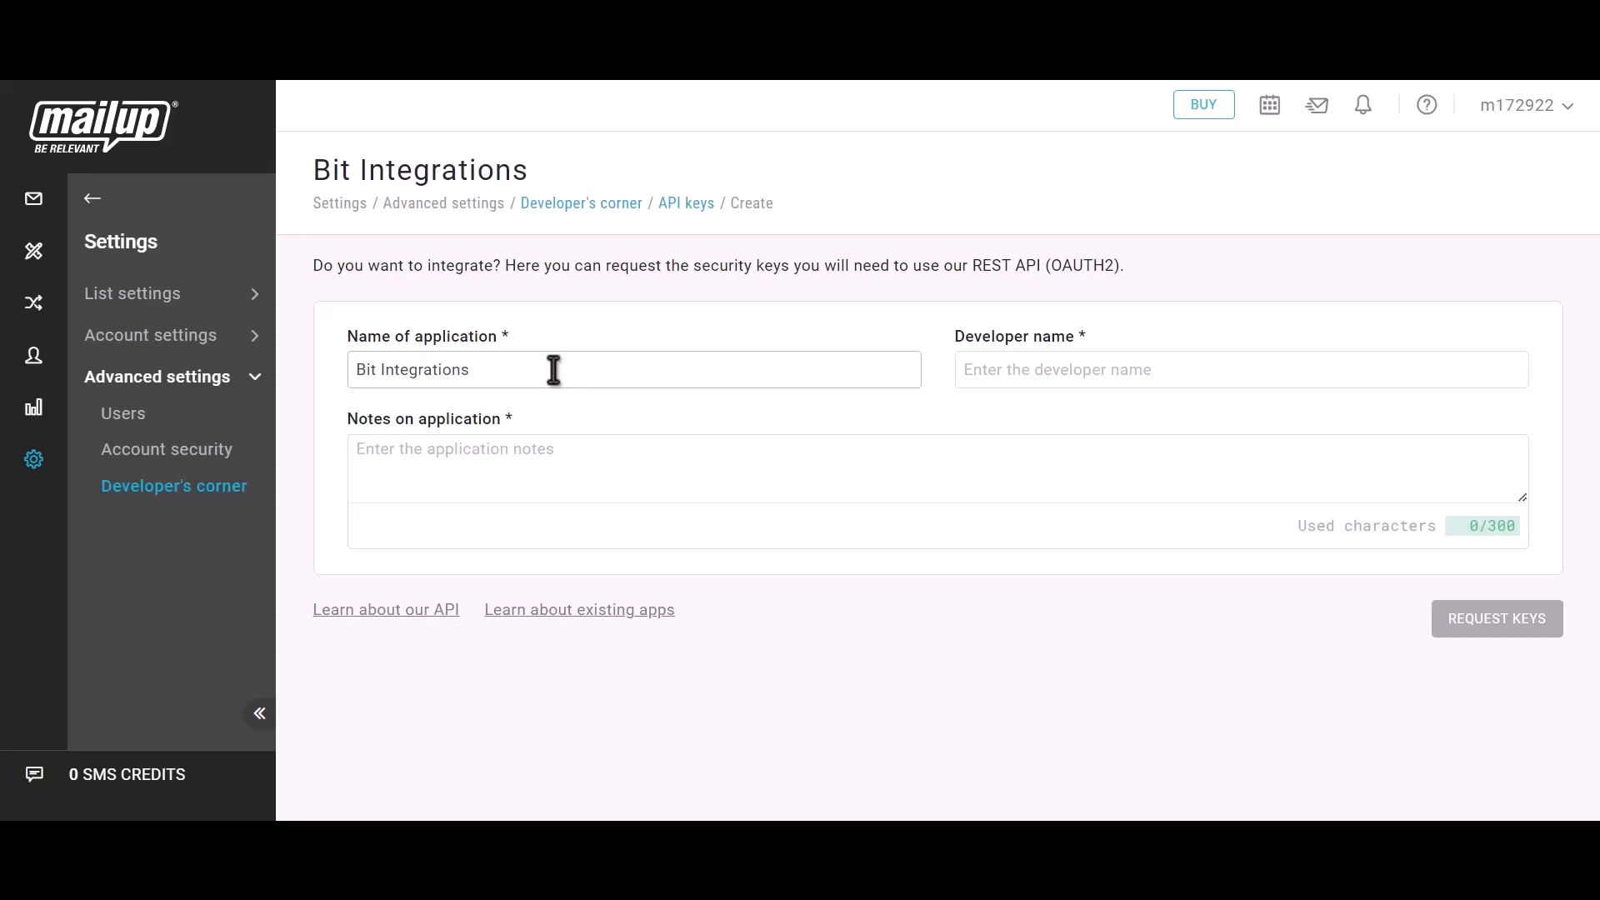
click(1064, 375)
text(Bit)
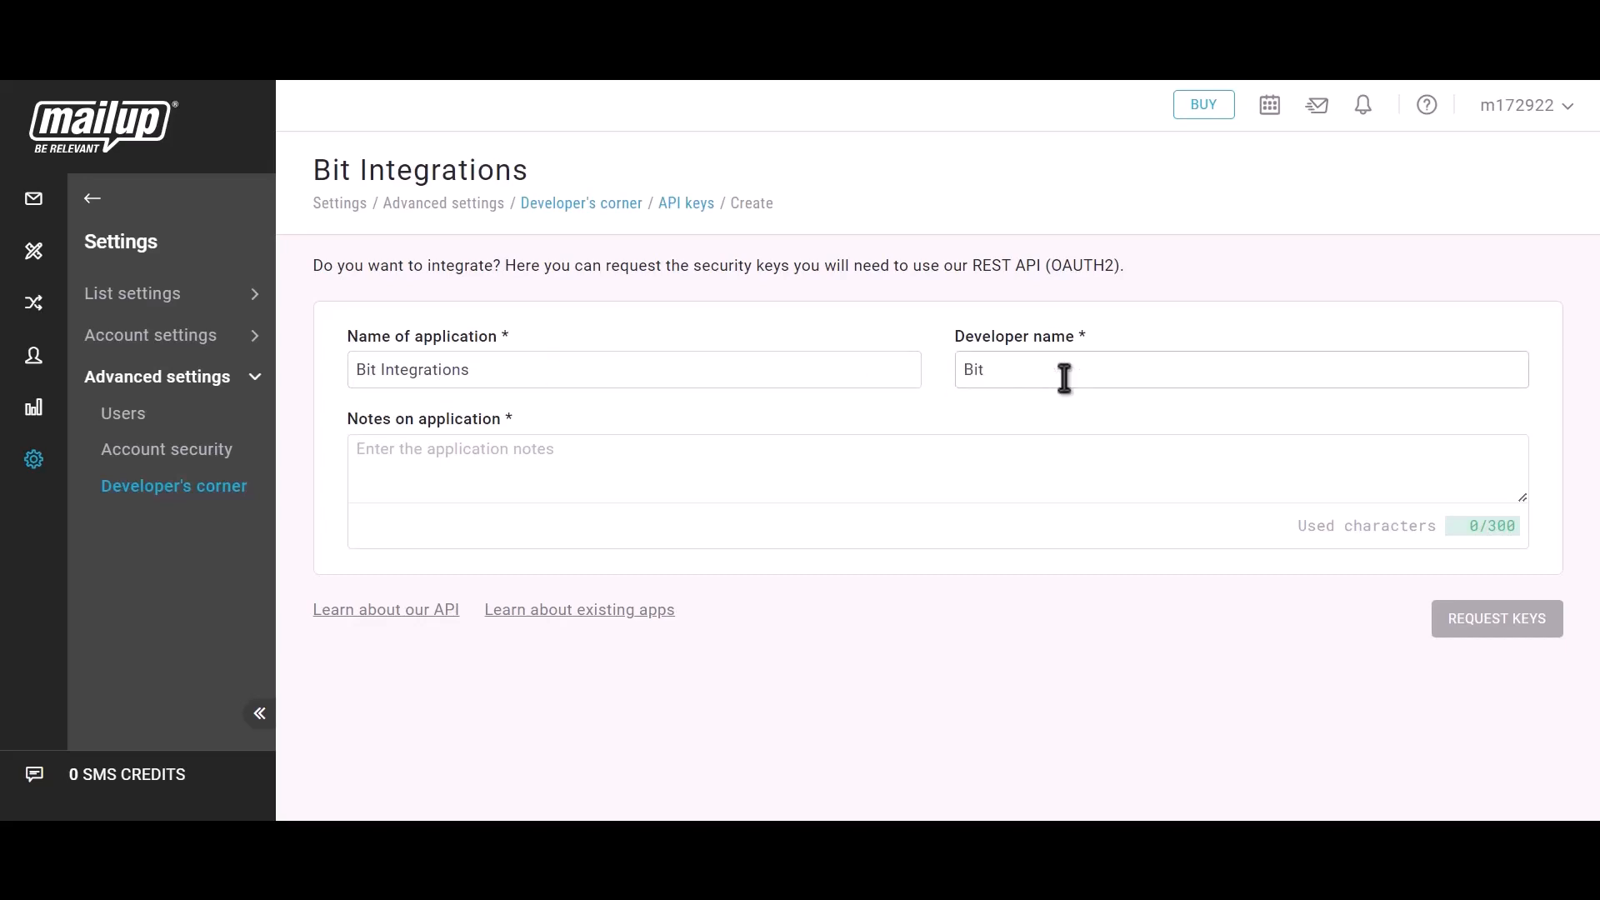
text( Integrations)
click(506, 477)
text(Bi)
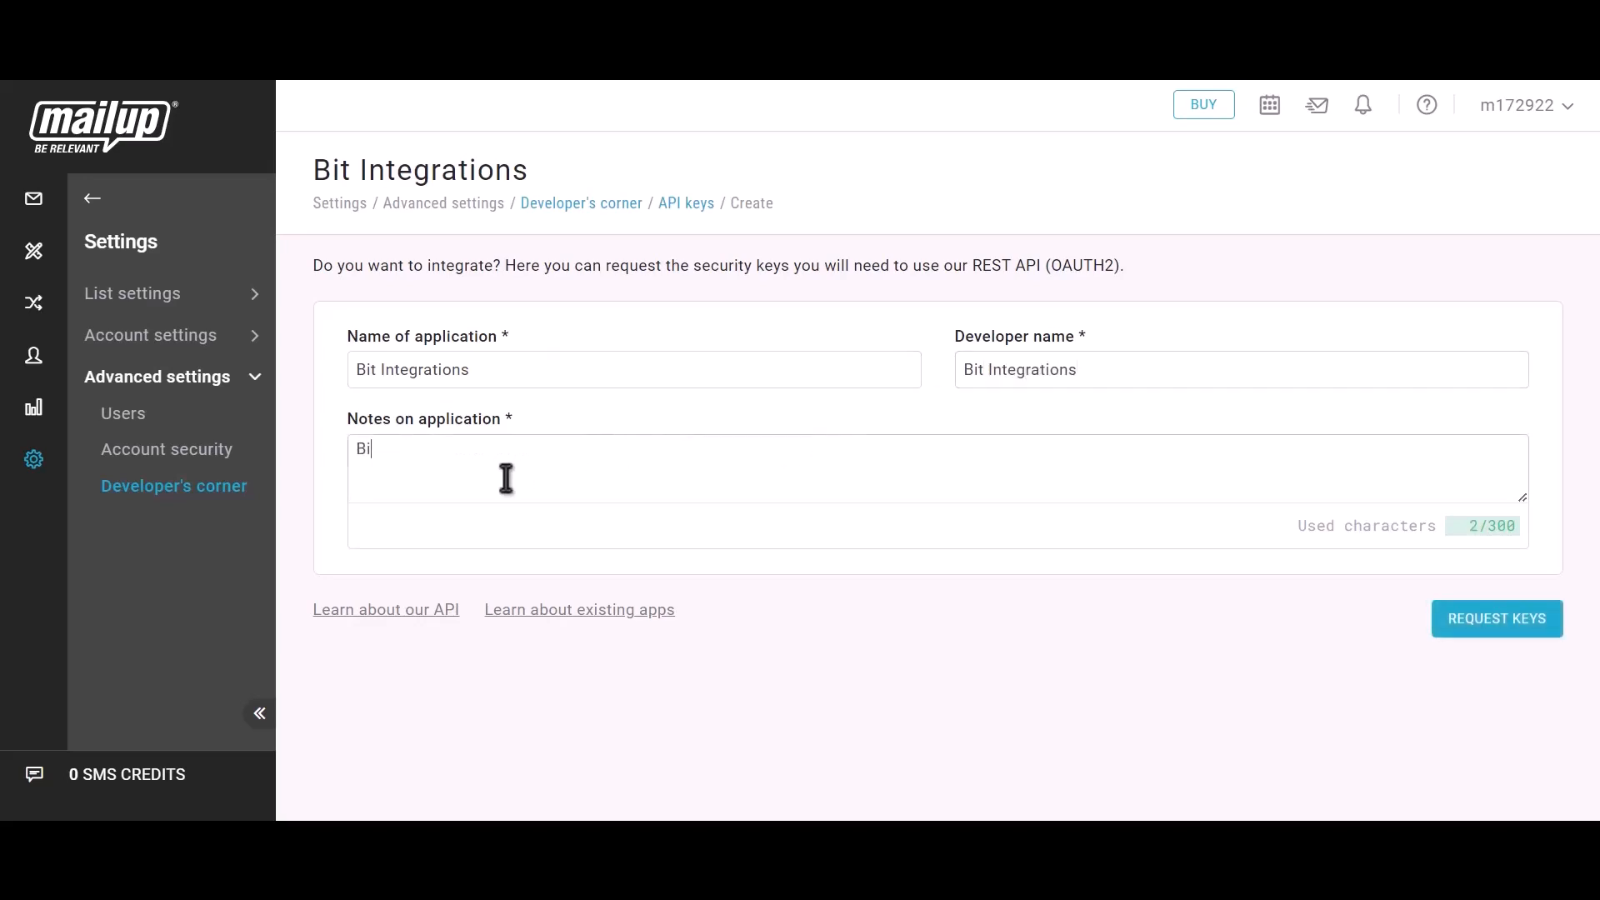
text(t integrations)
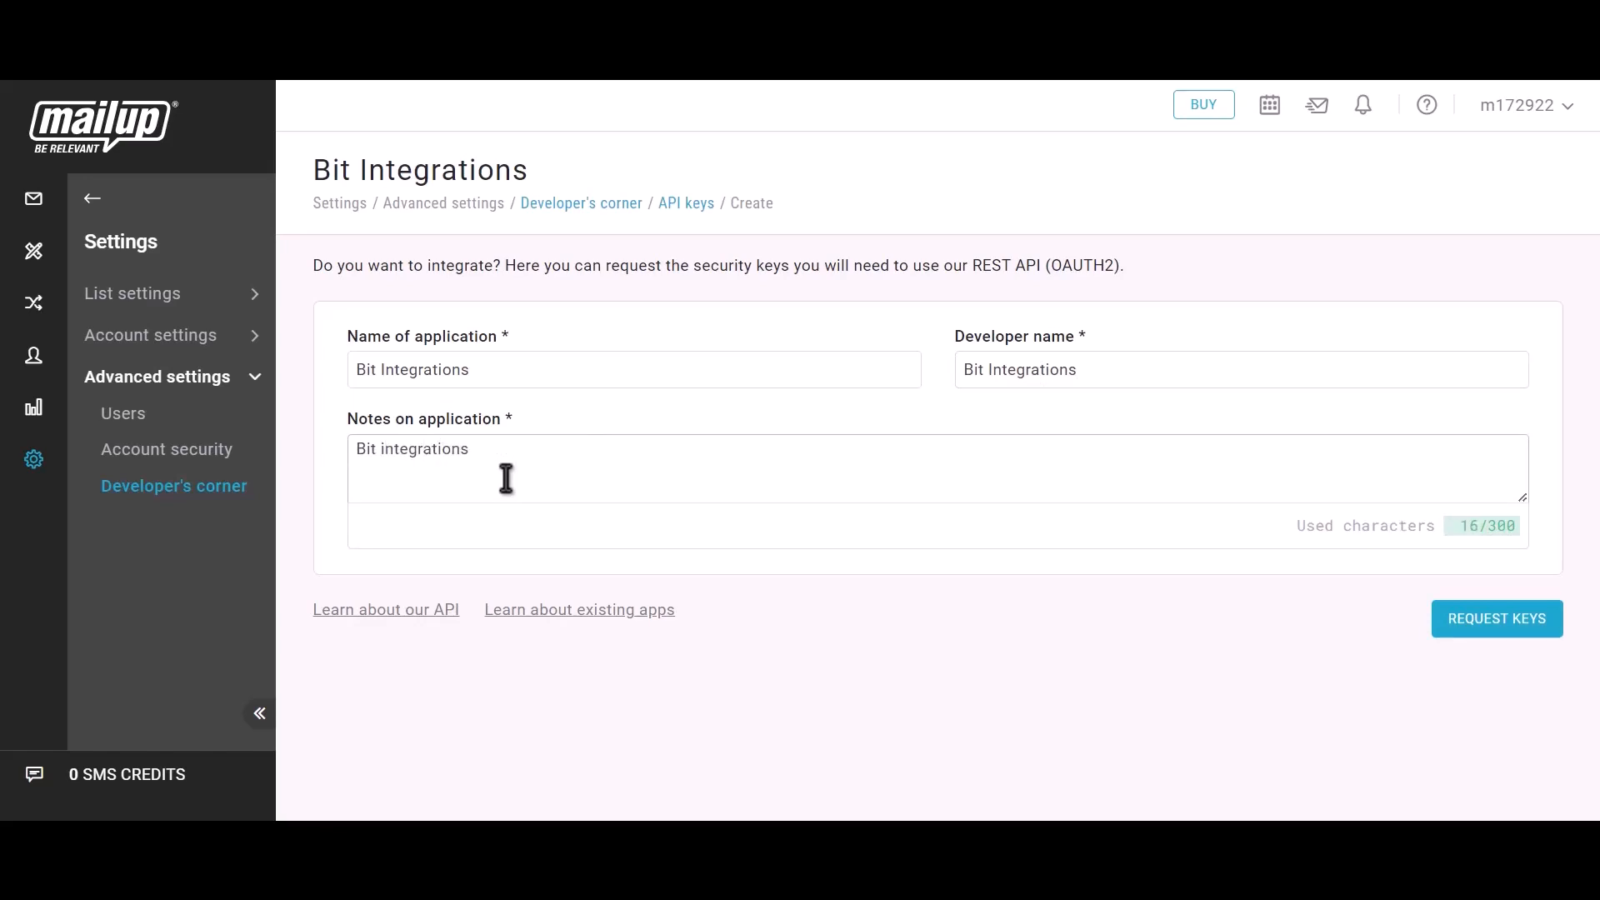
click(1517, 635)
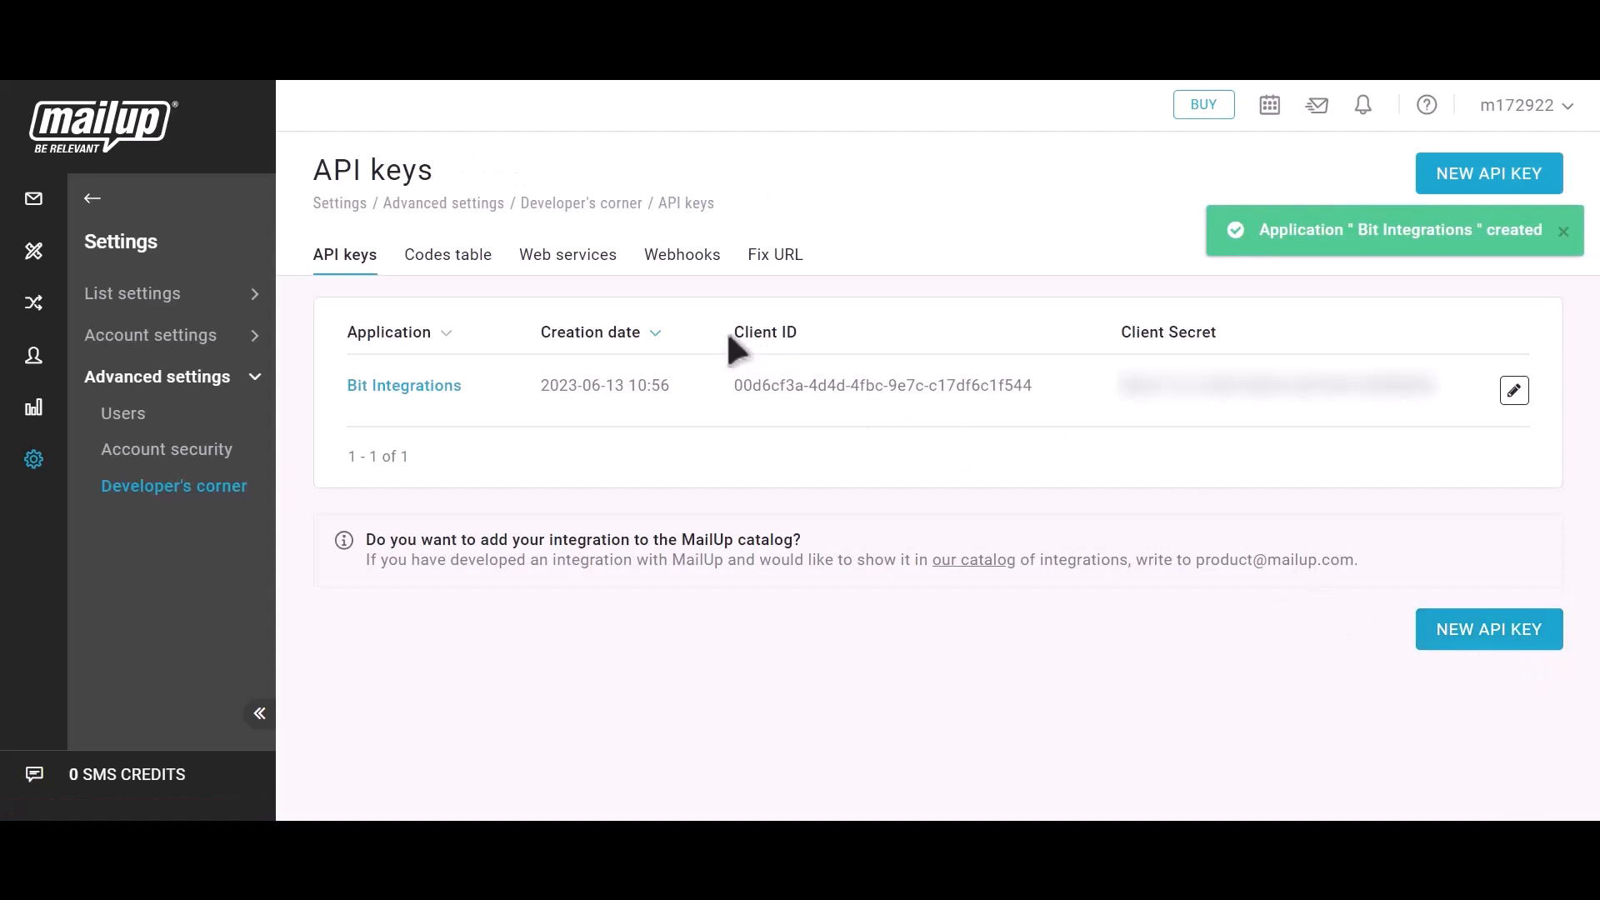
Step: Copy the Bit Integrations app's Client ID from MailUp into the Client id field
drag(728, 333, 803, 334)
click(1053, 388)
key(alt+Tab)
click(391, 459)
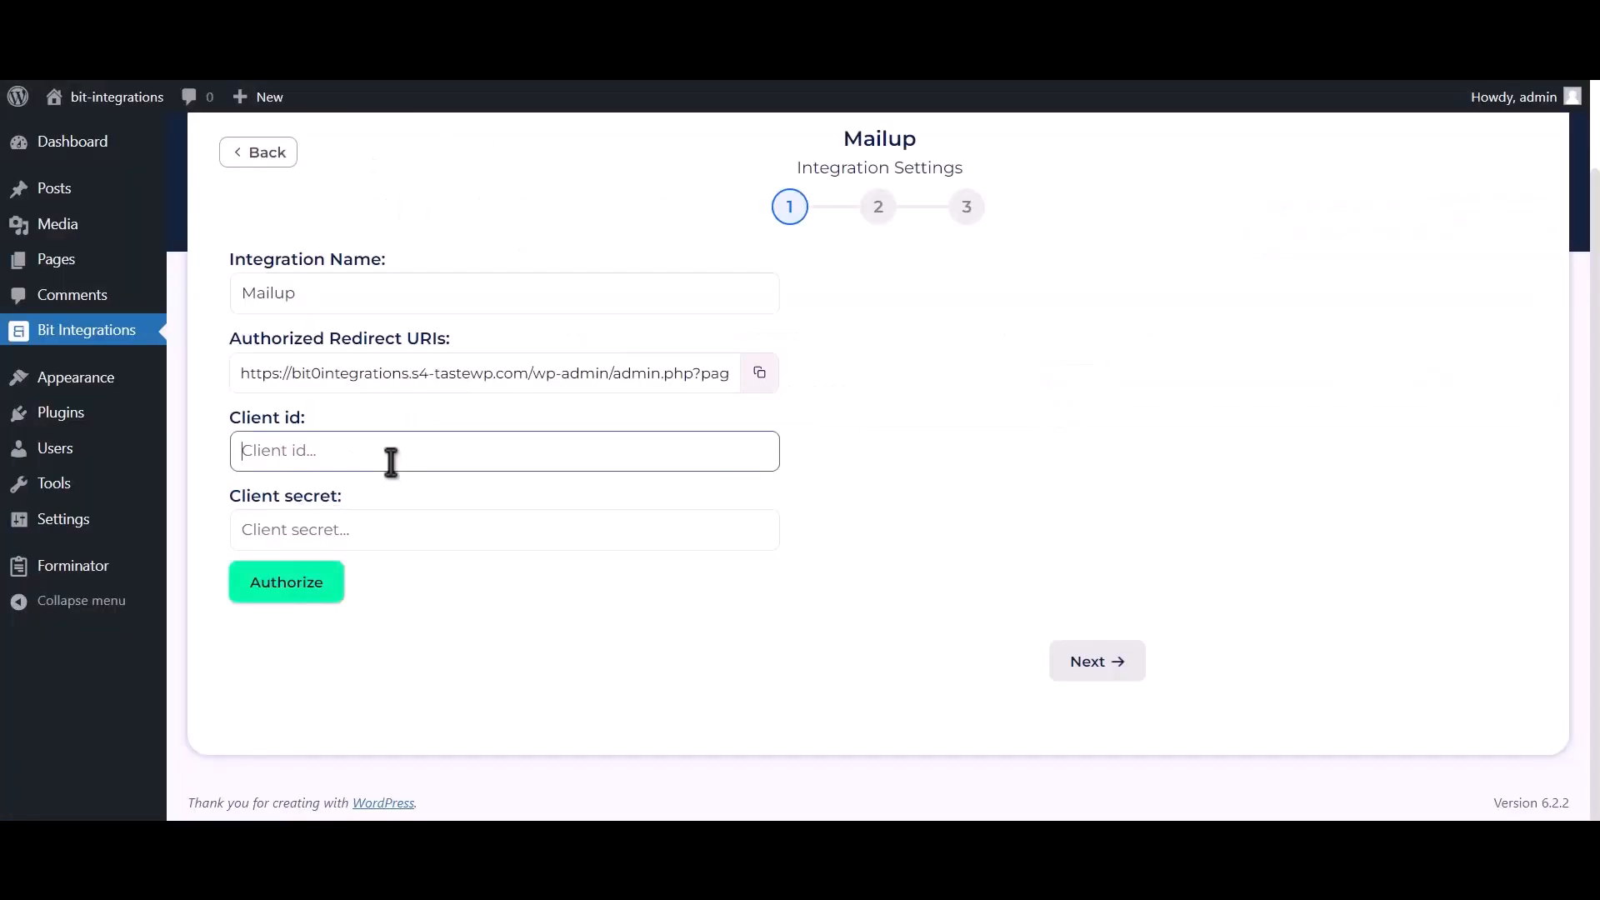
key(ctrl+v)
Step: Copy the app's Client Secret from MailUp into the Client secret field
key(alt+Tab)
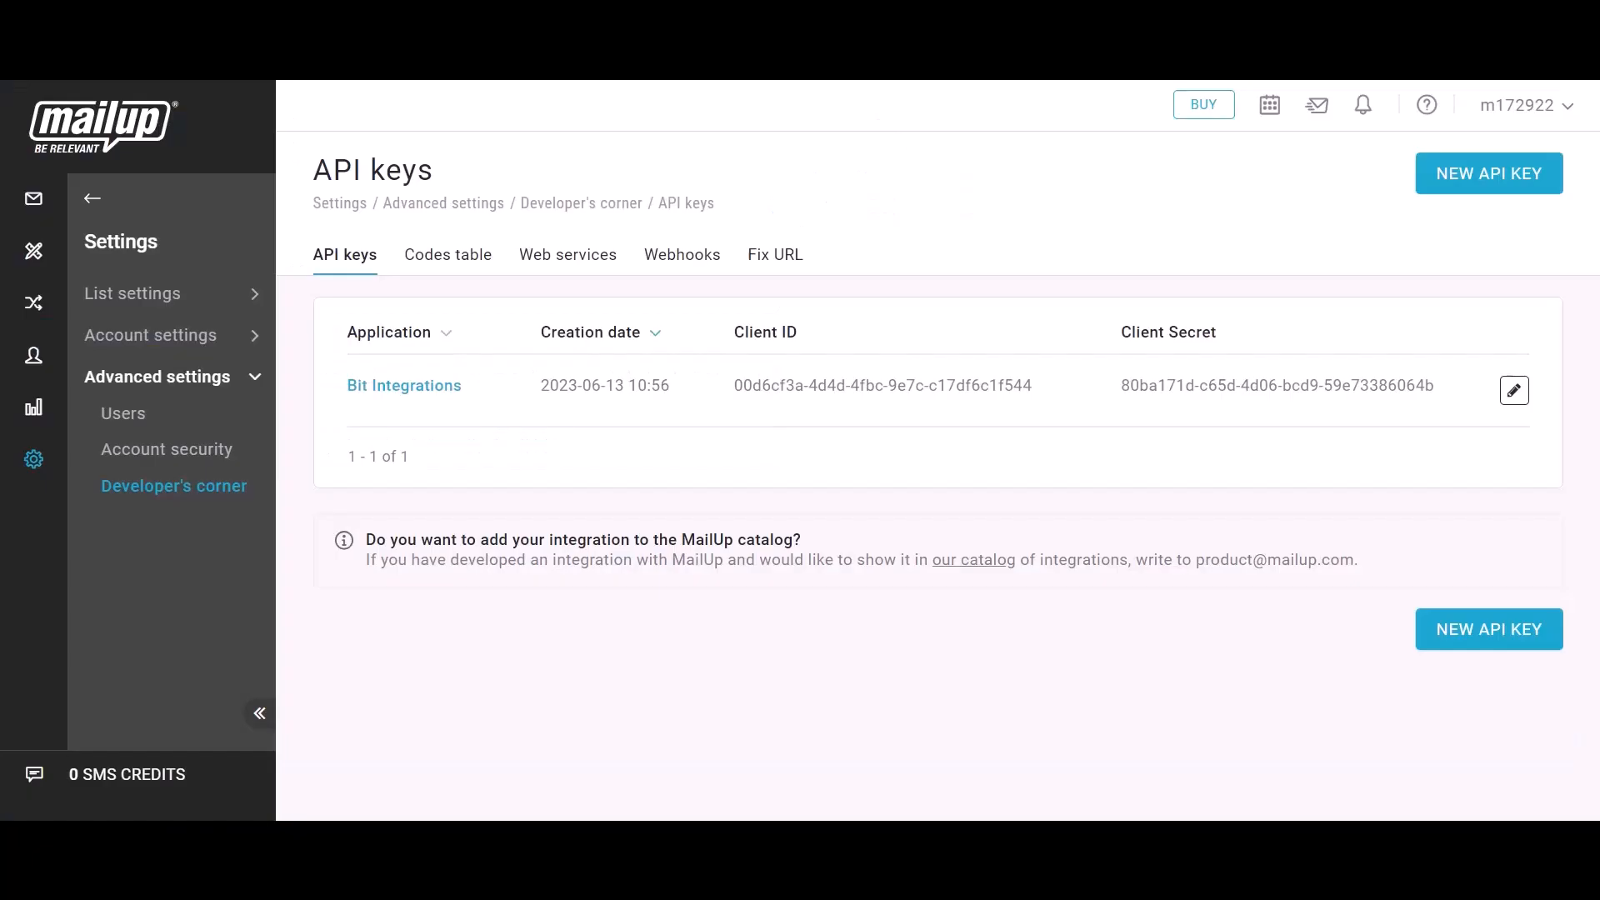
drag(1125, 343, 1214, 347)
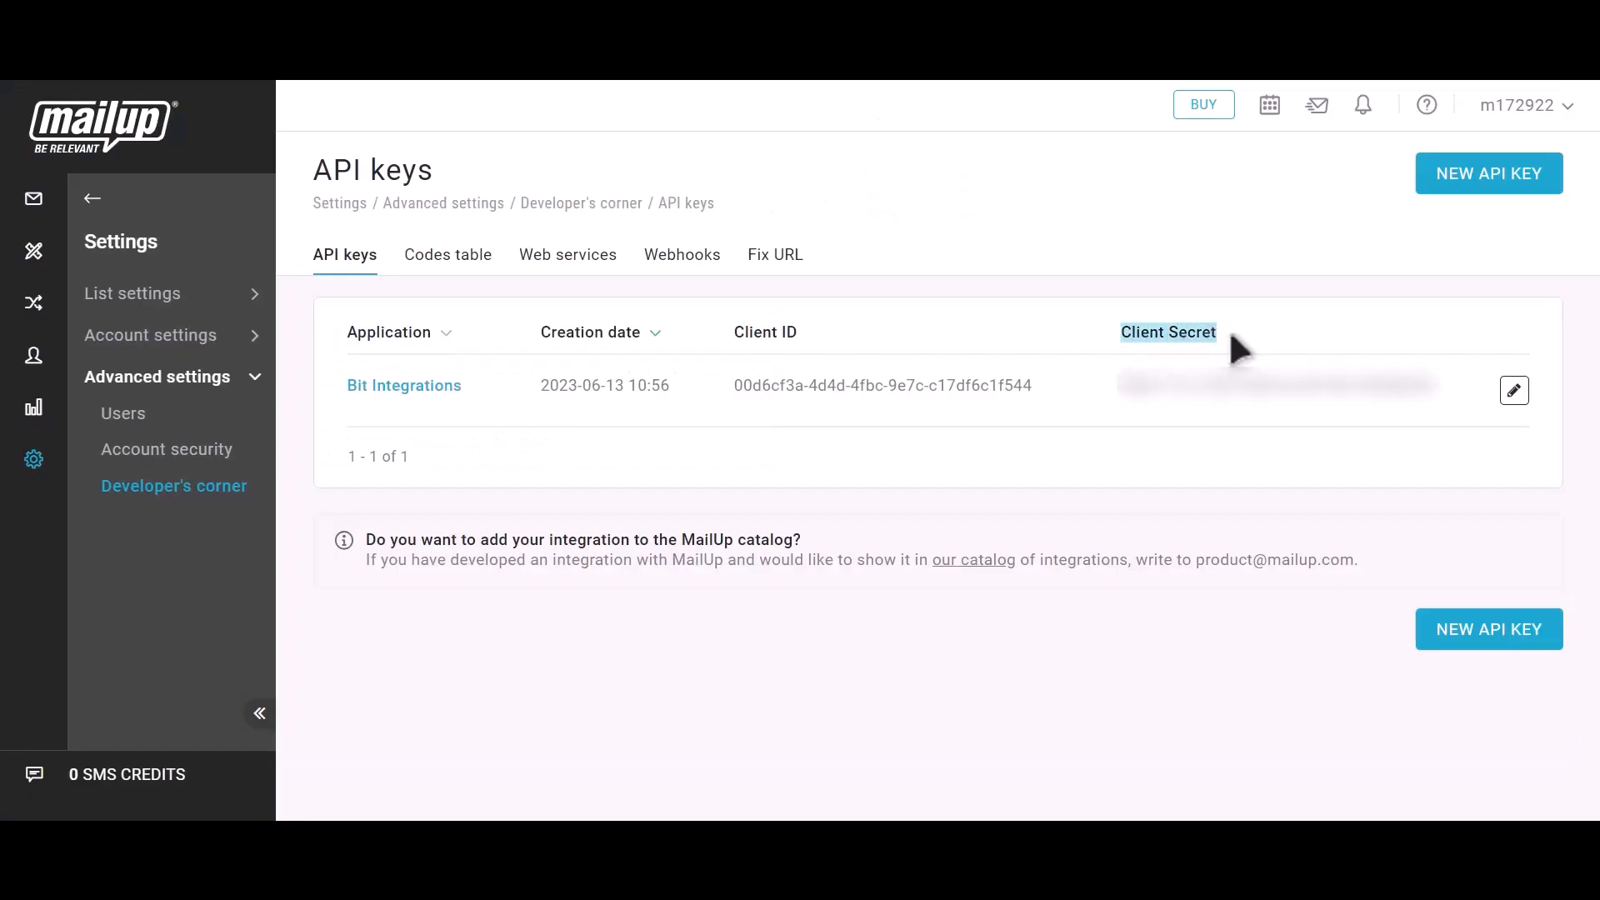
click(1452, 385)
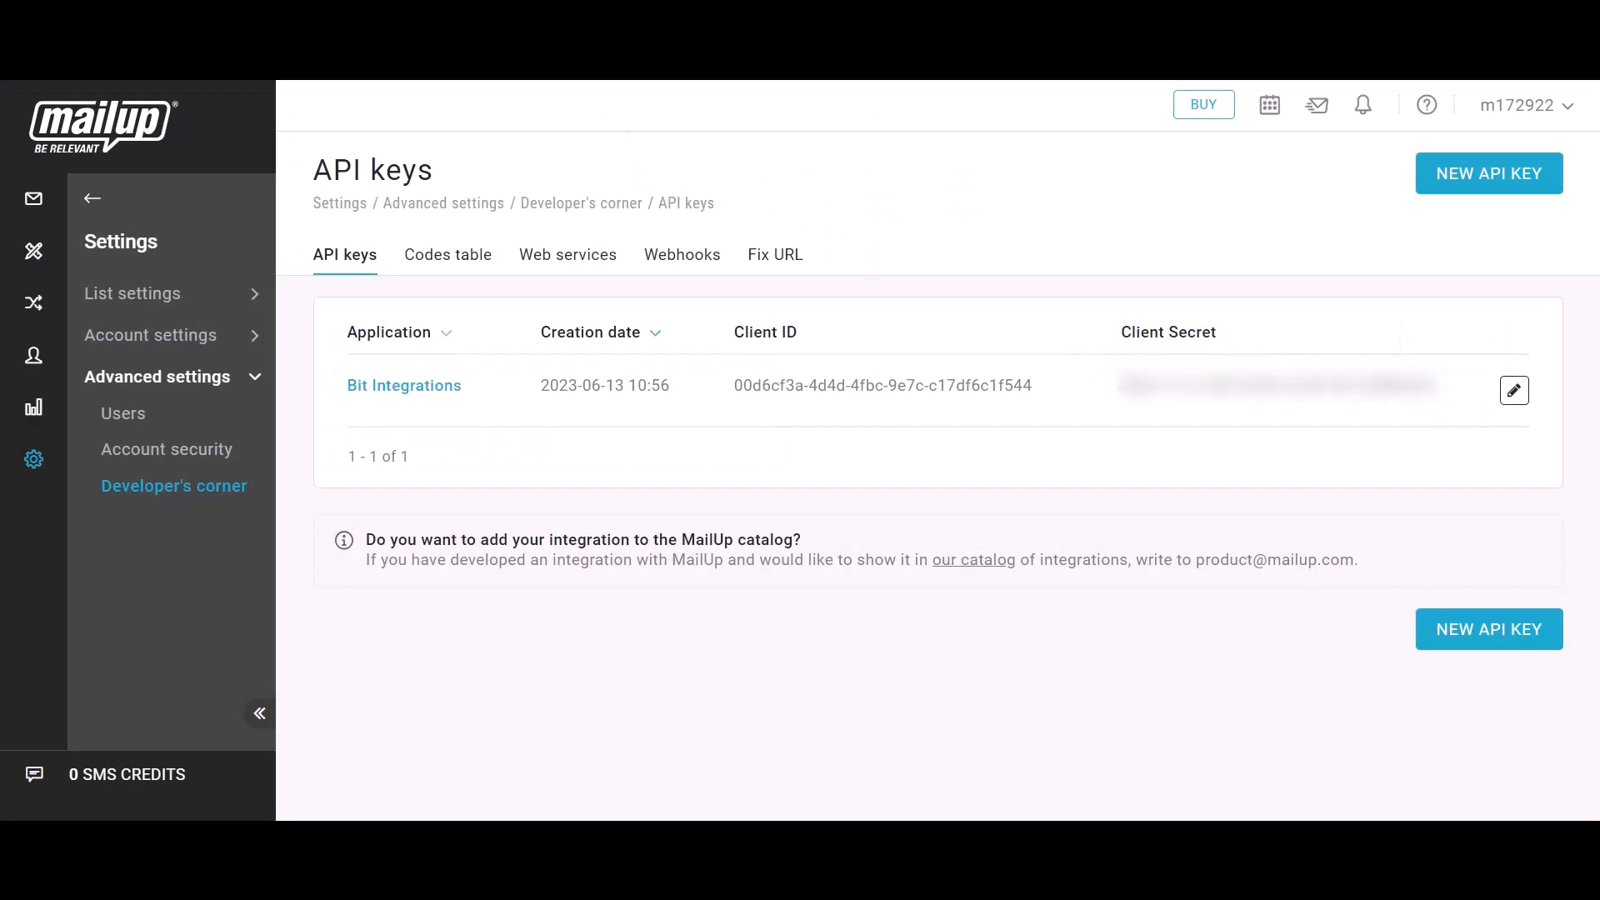
key(alt+Tab)
click(374, 533)
key(ctrl+v)
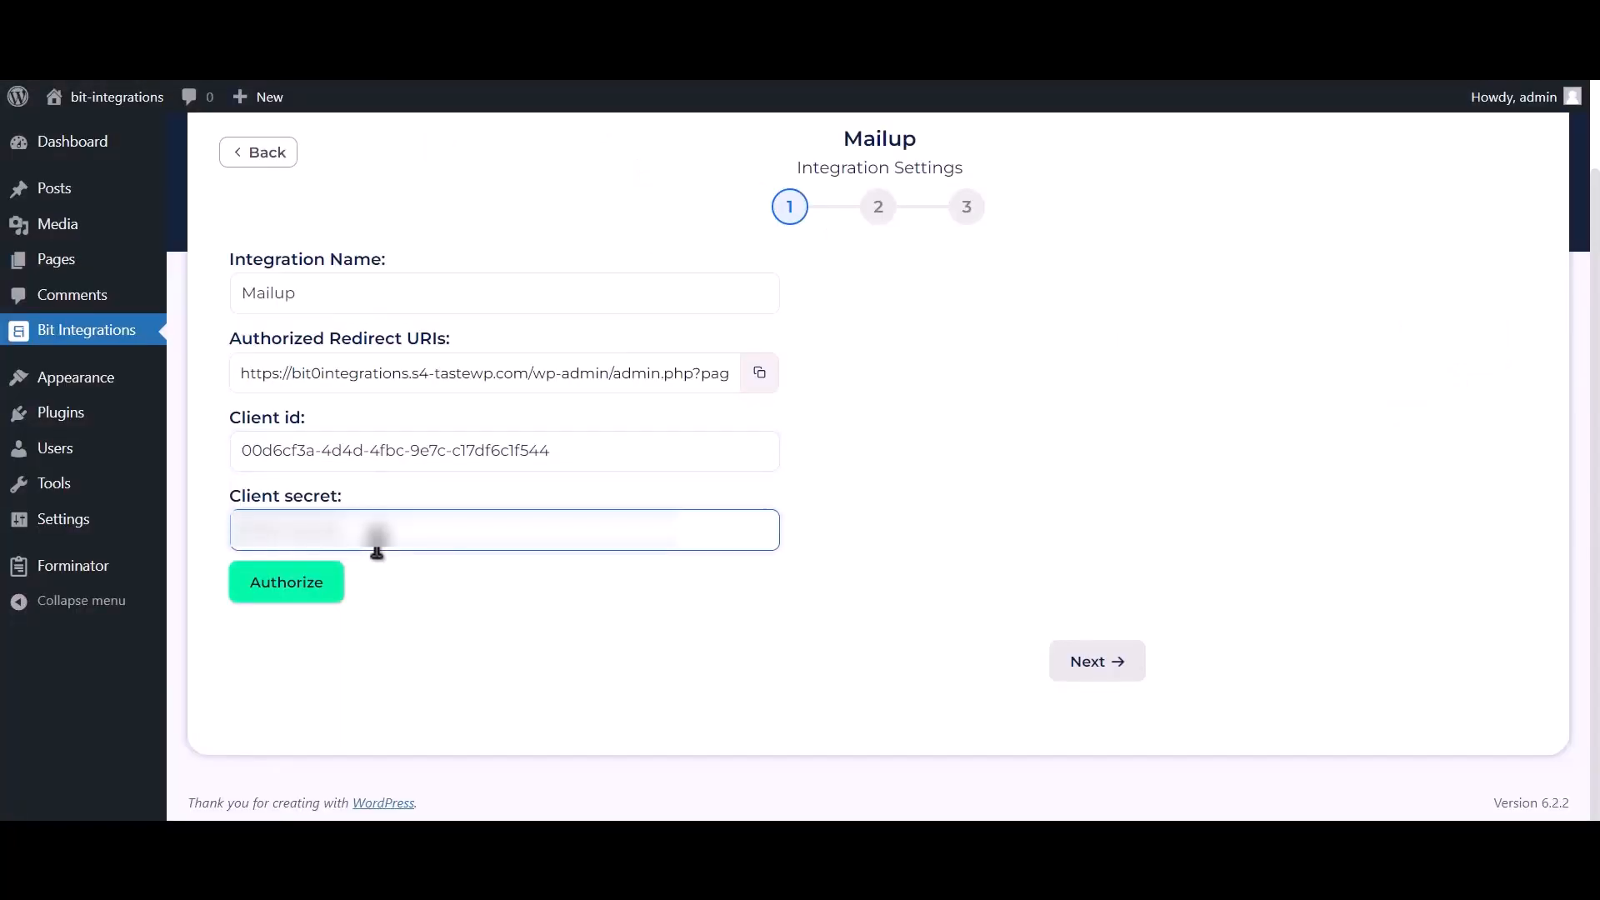
Step: Authorize the Mailup connection by logging into MailUp with saved credentials and confirming access
click(287, 583)
click(300, 371)
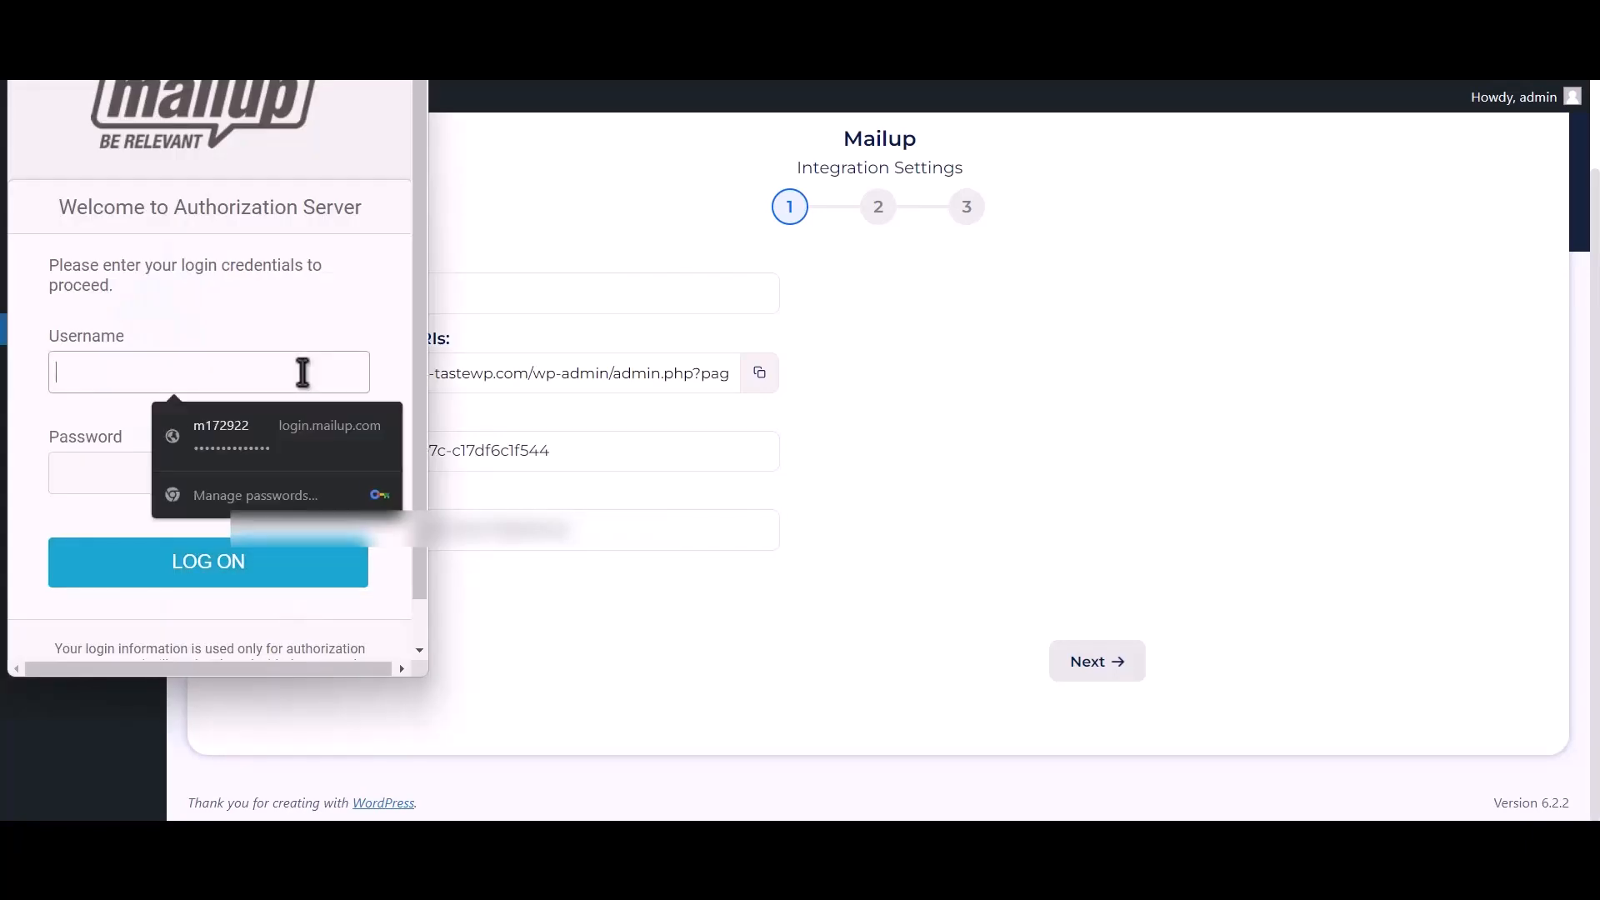
click(300, 425)
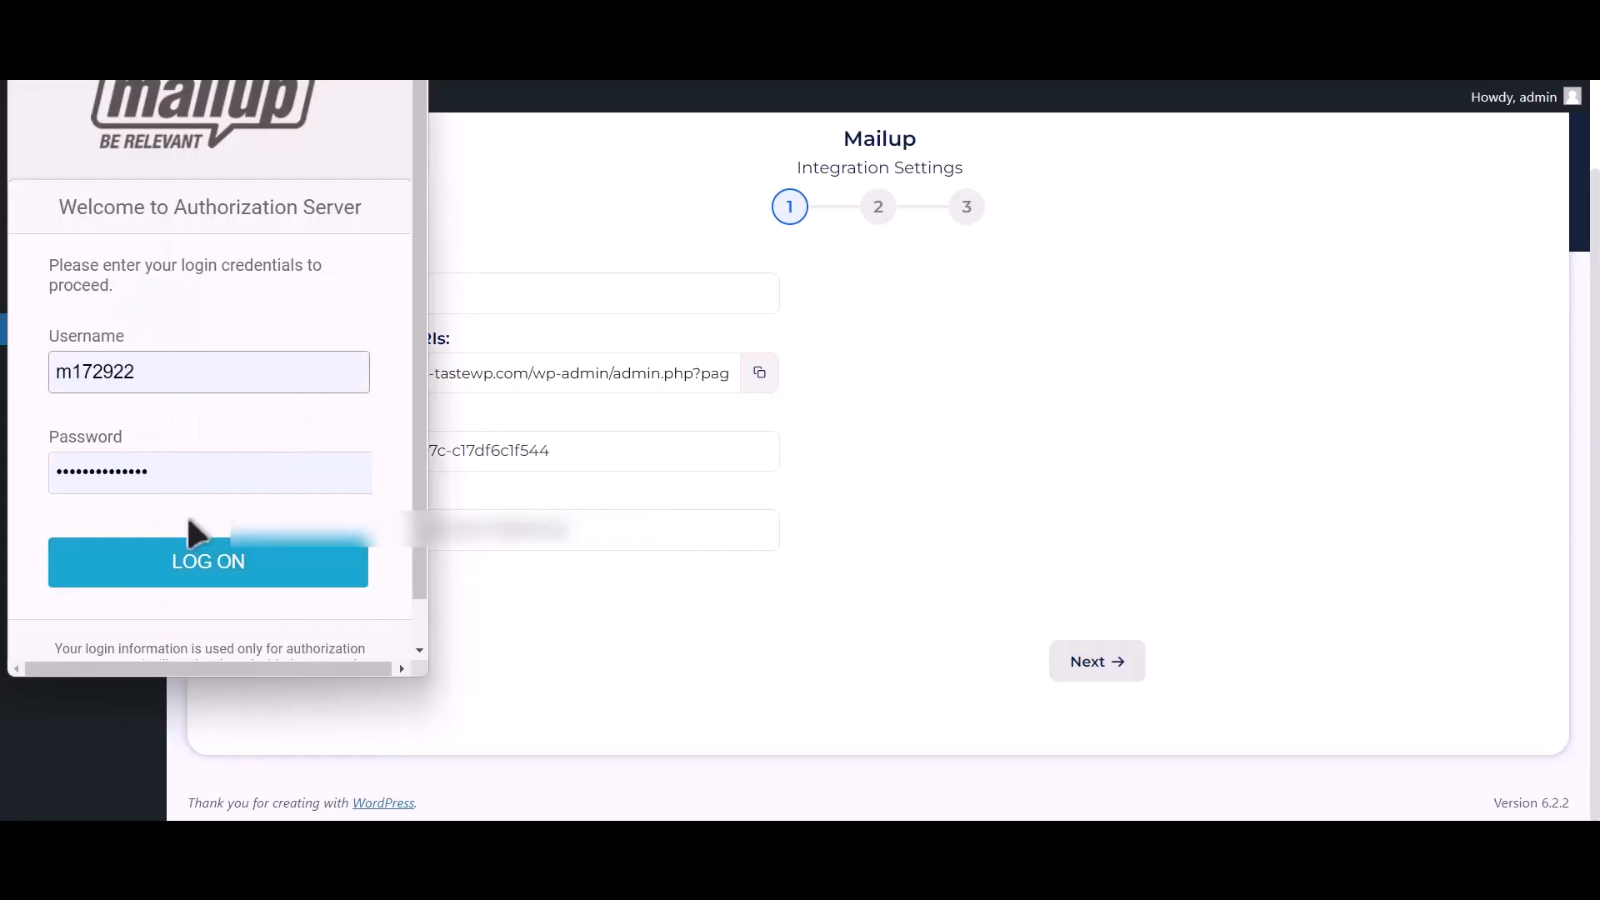
click(243, 577)
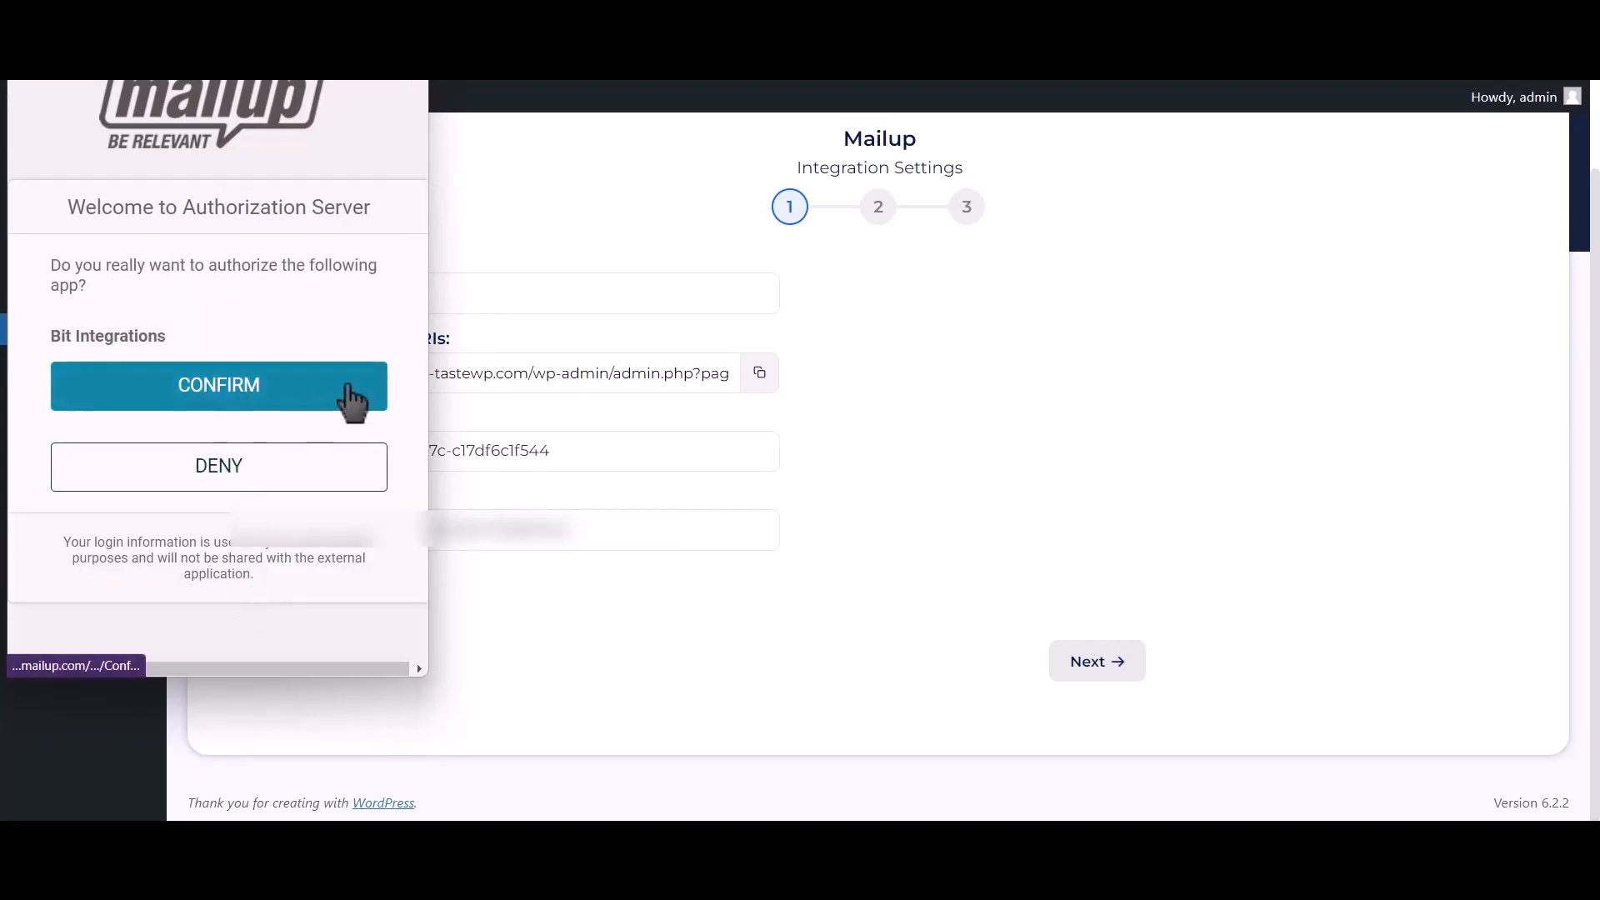
click(353, 404)
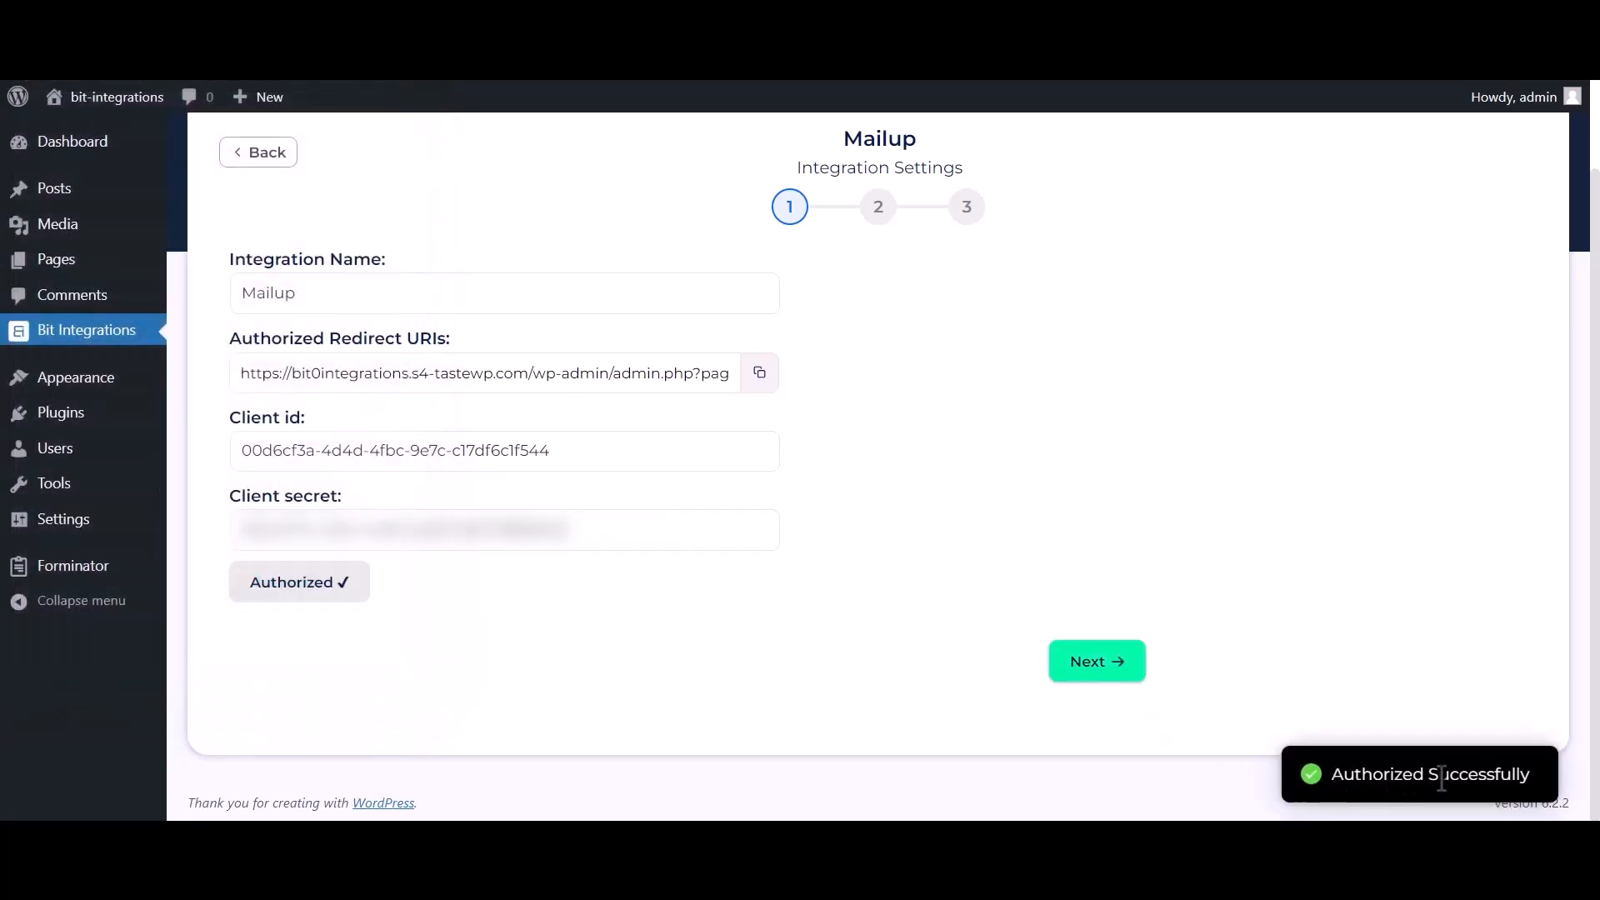
triple_click(1441, 778)
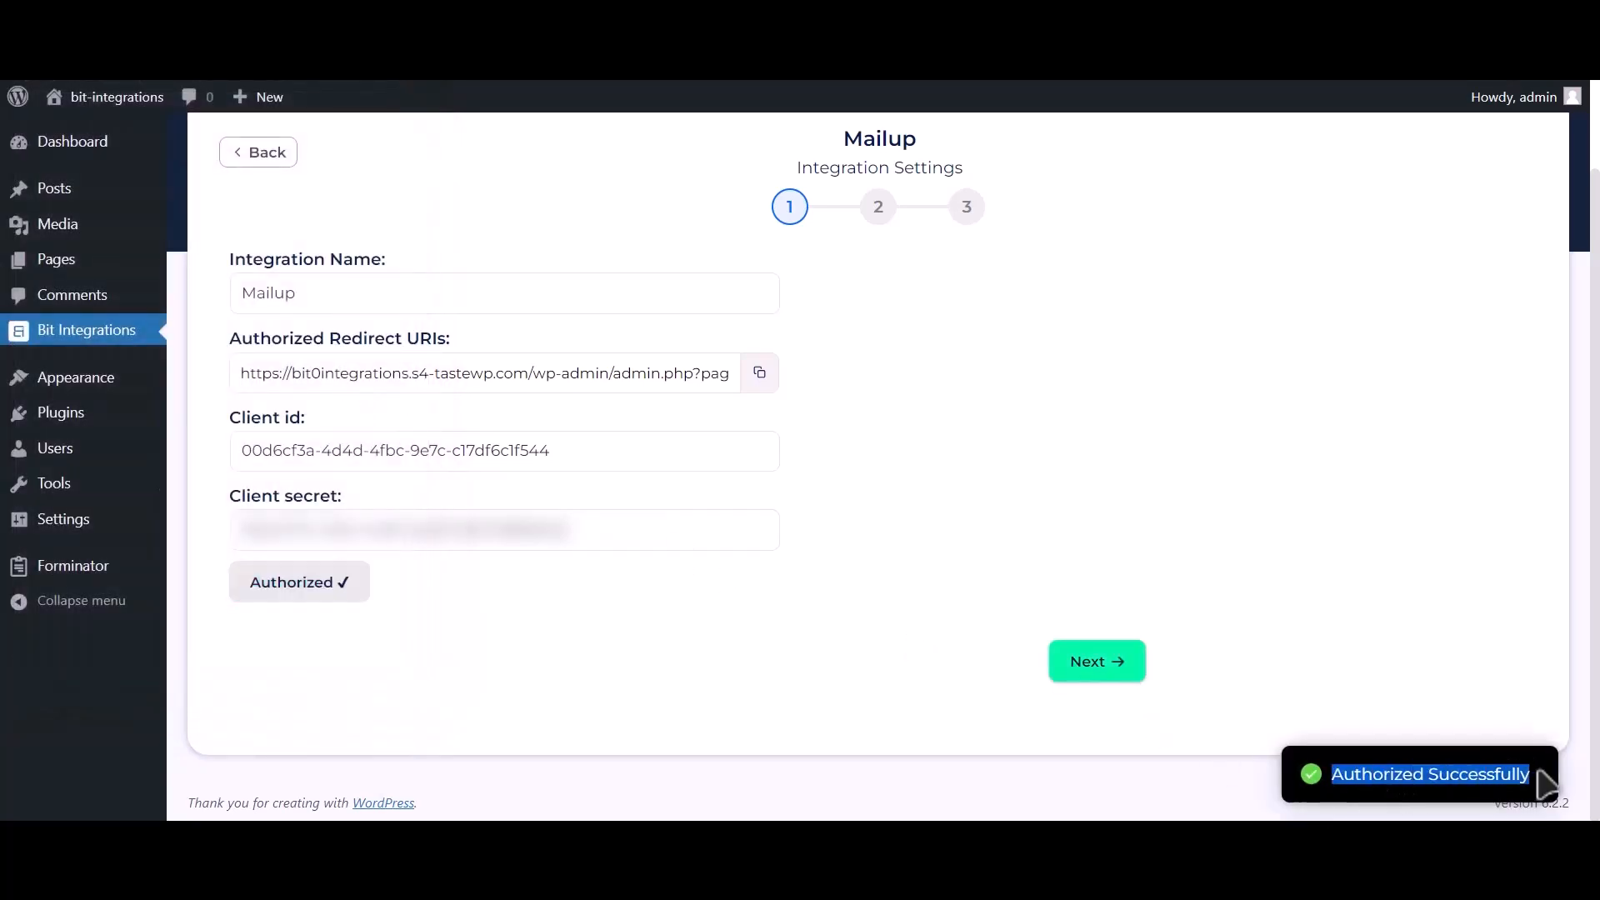
Step: Choose the News list and the TEST group for the Mailup integration
click(1125, 665)
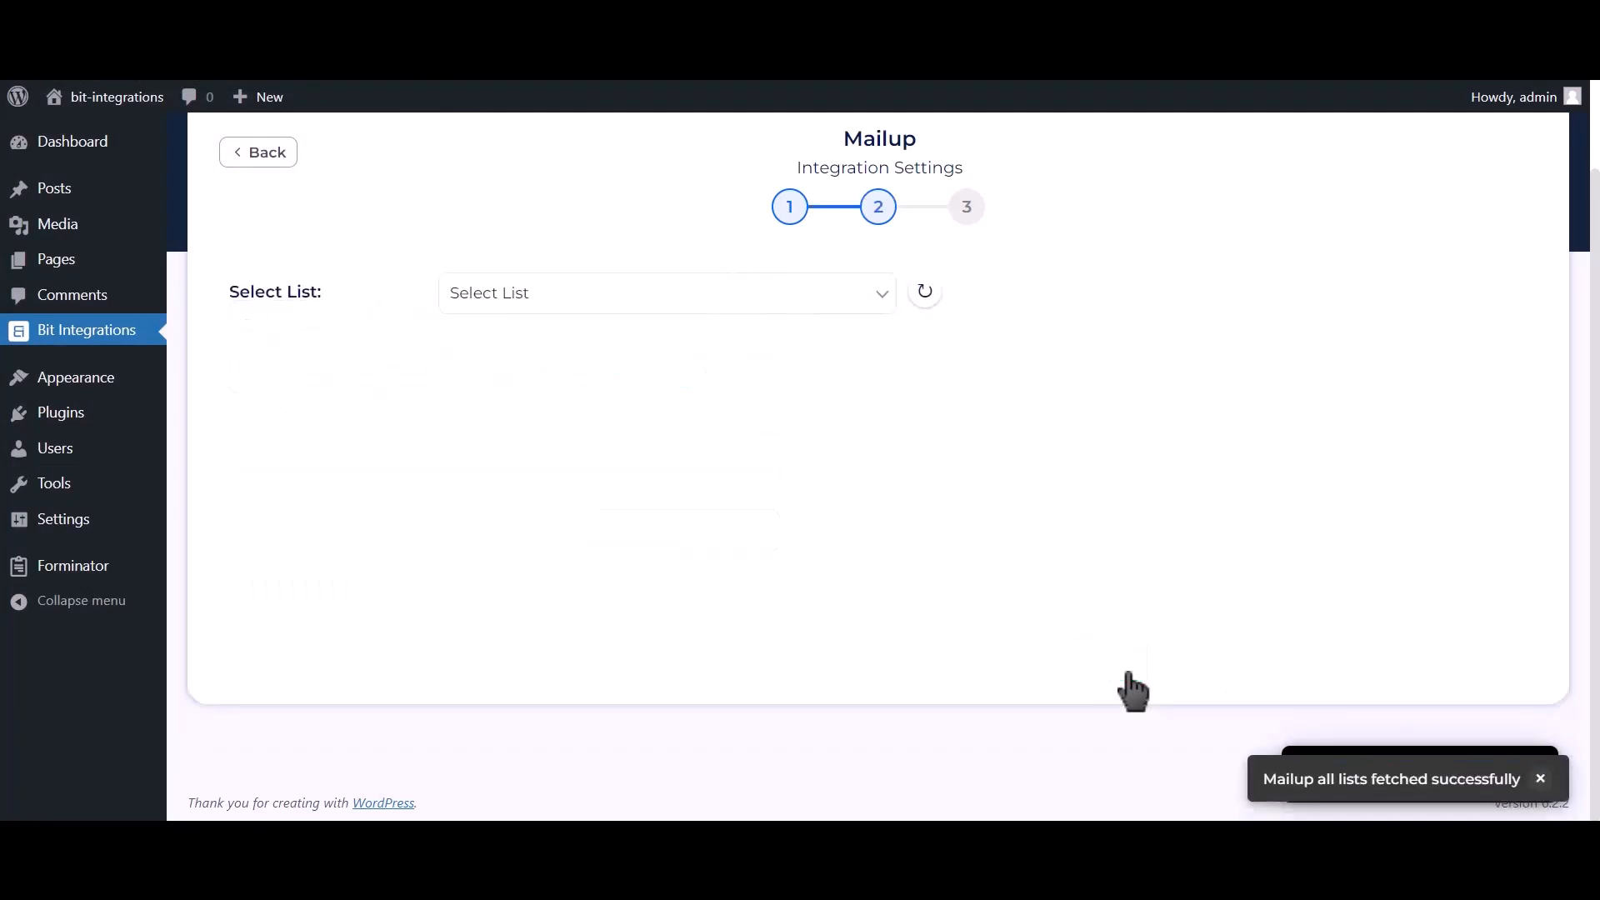
click(654, 304)
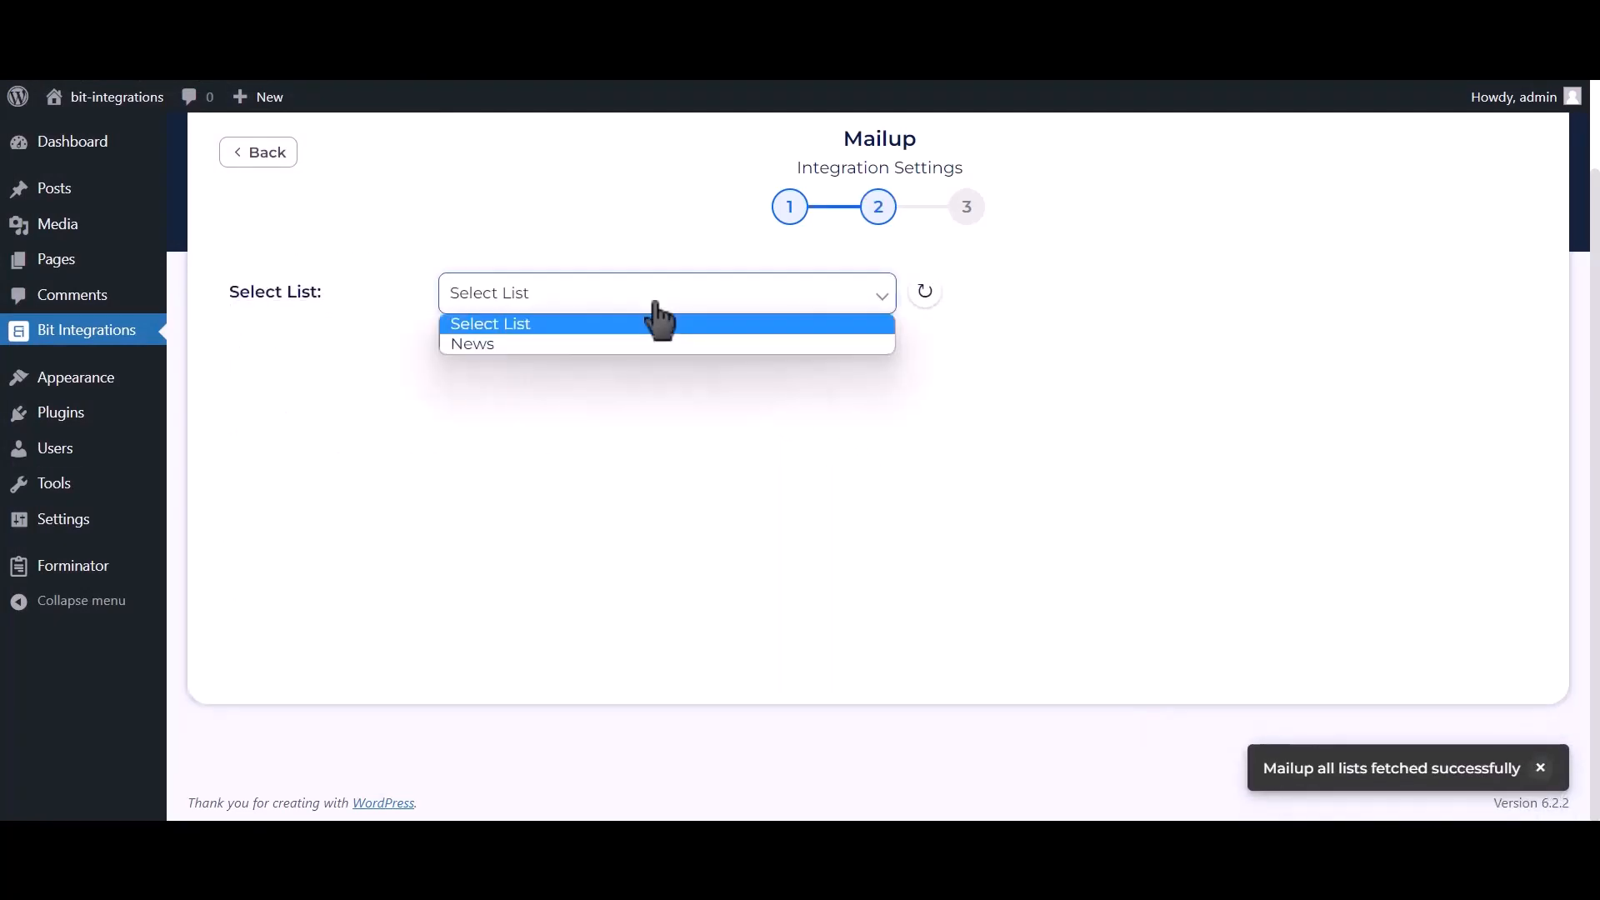
click(587, 345)
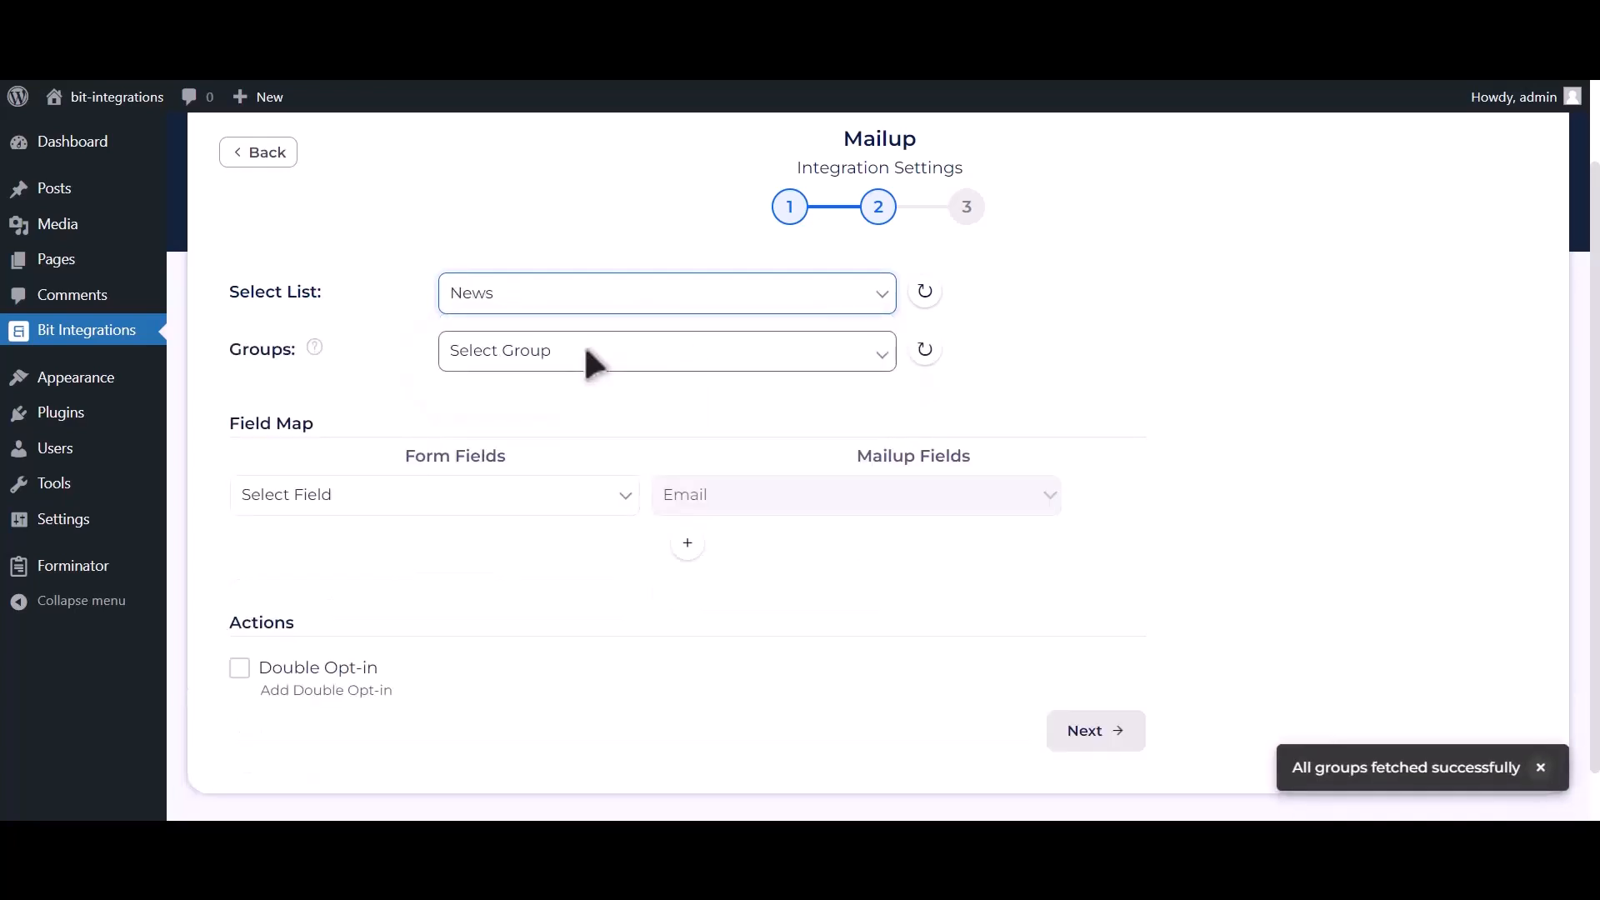
click(663, 366)
click(588, 402)
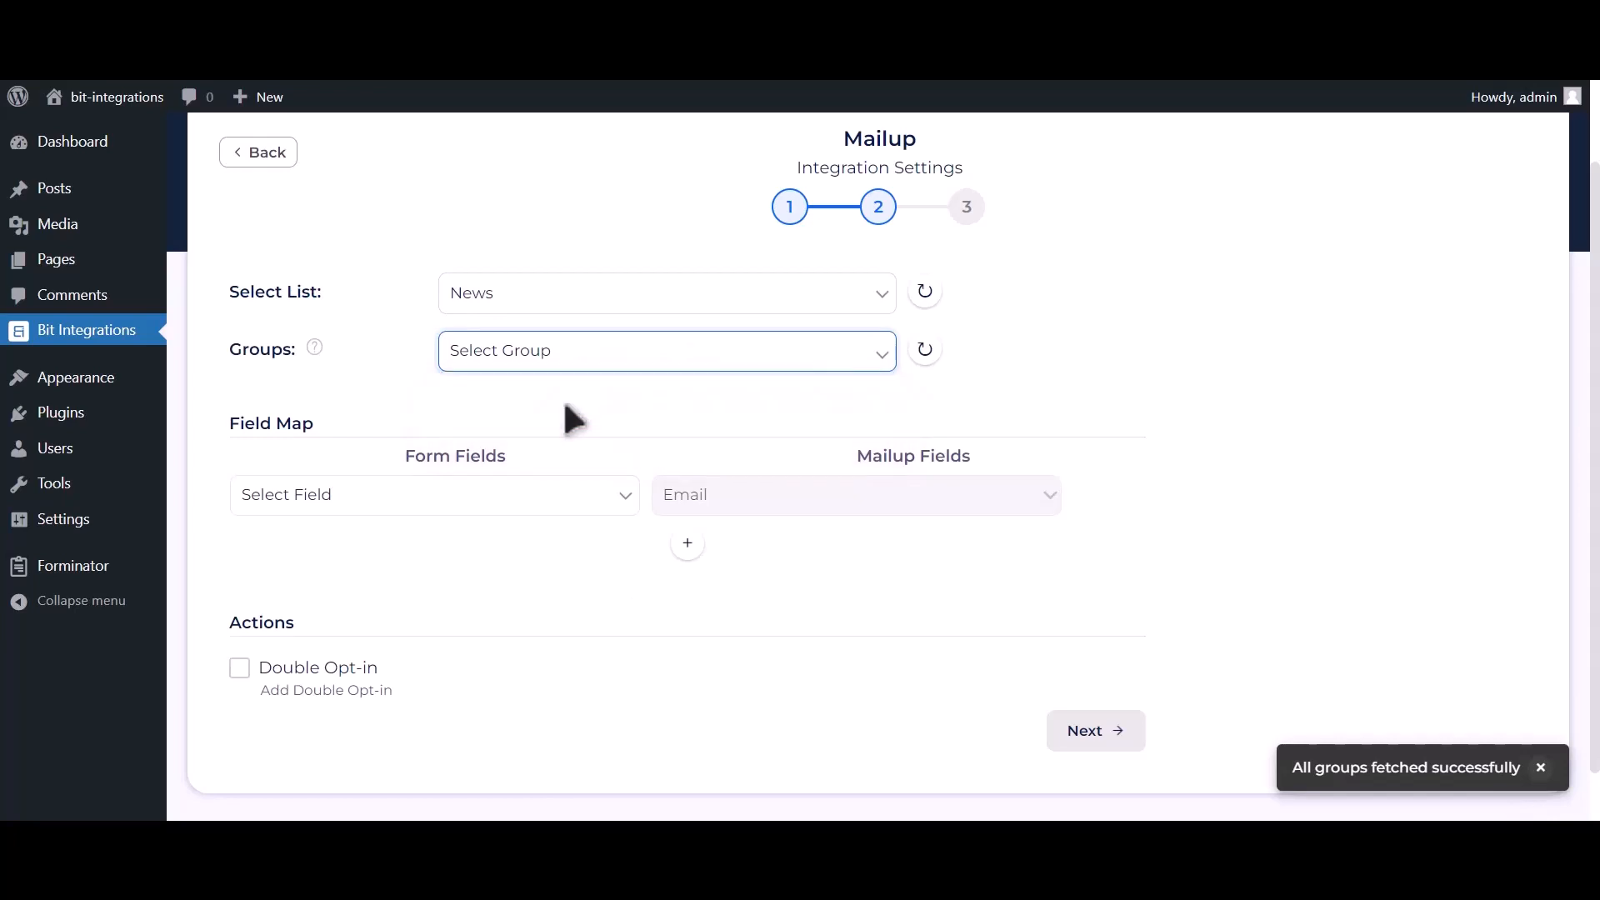
Step: Map Email Address-1 to MailUp's Email and Name-1 to Last Name
click(457, 497)
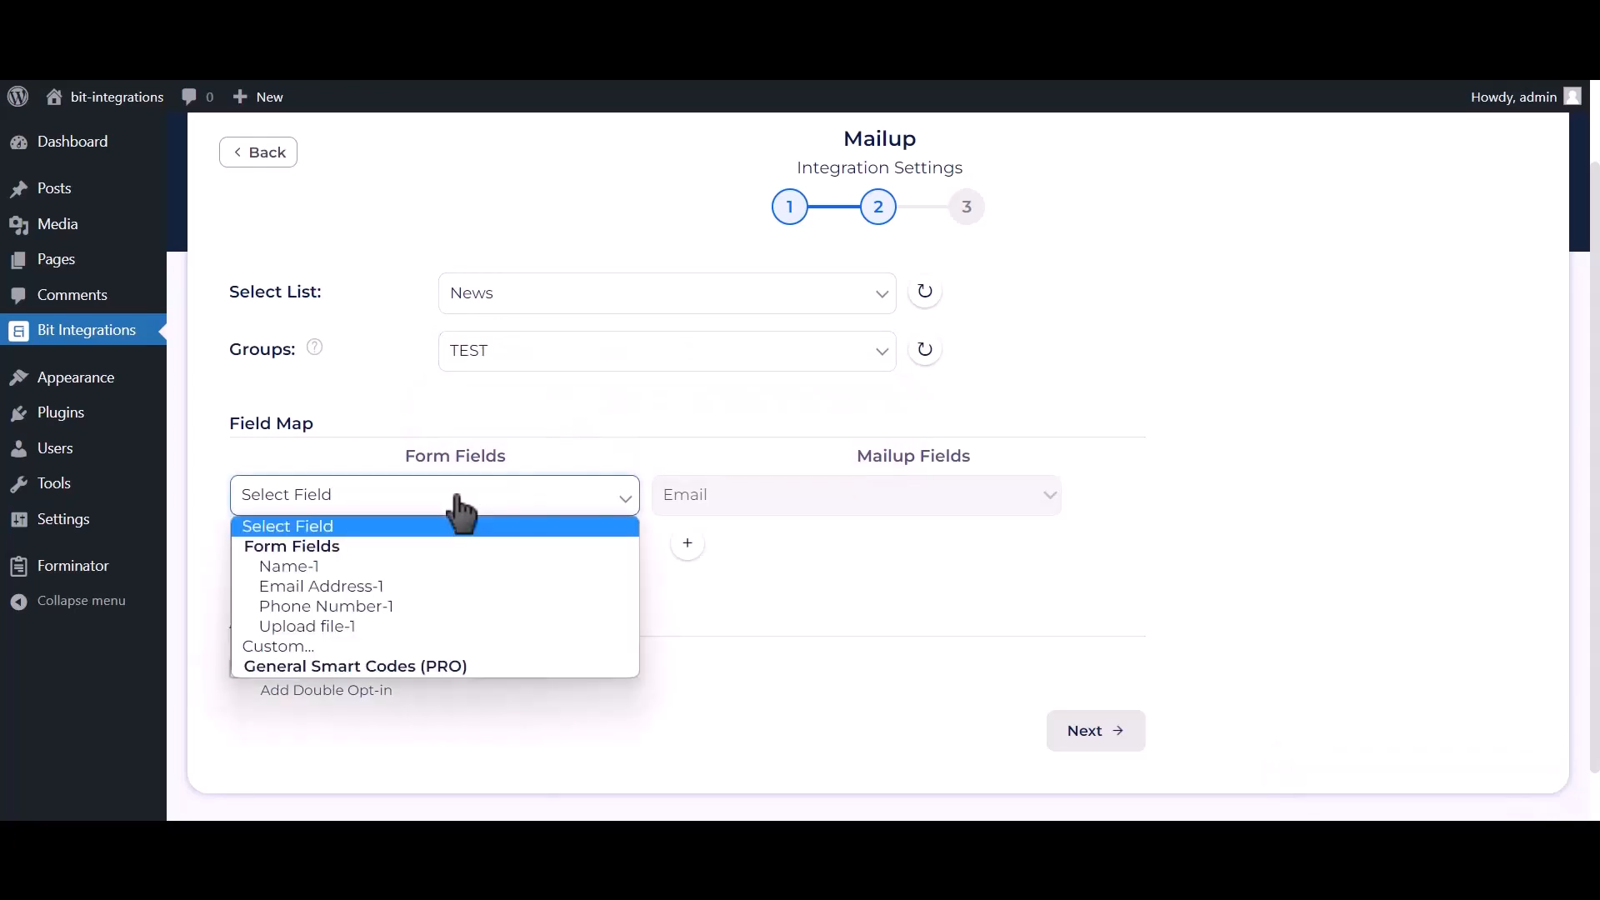
click(404, 587)
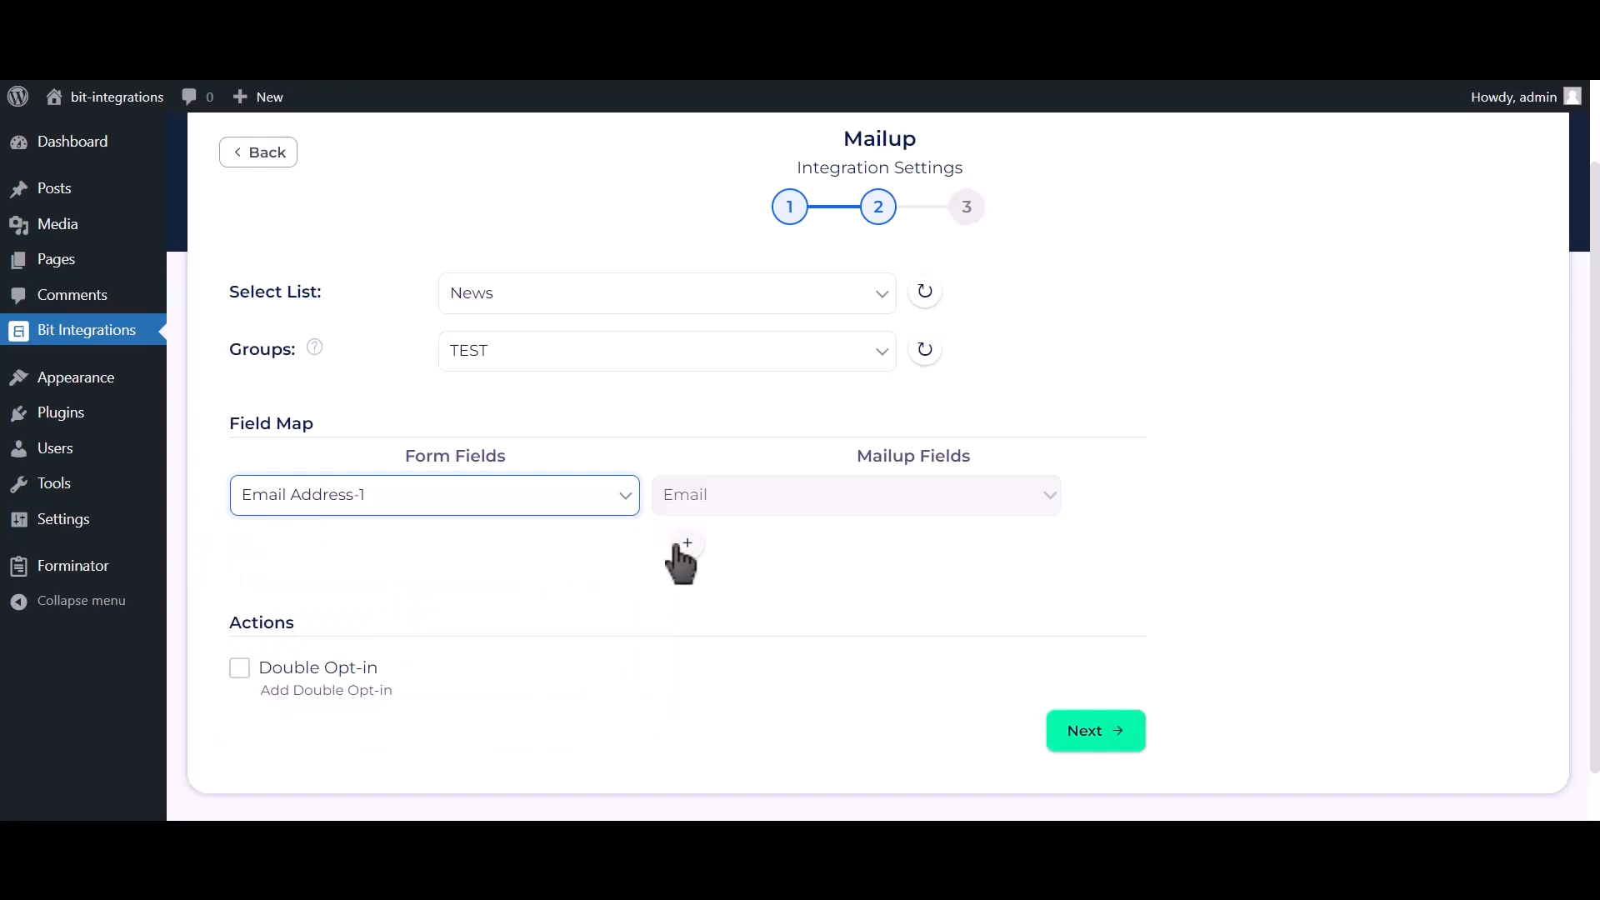
scroll(659, 529, down, 1)
click(685, 485)
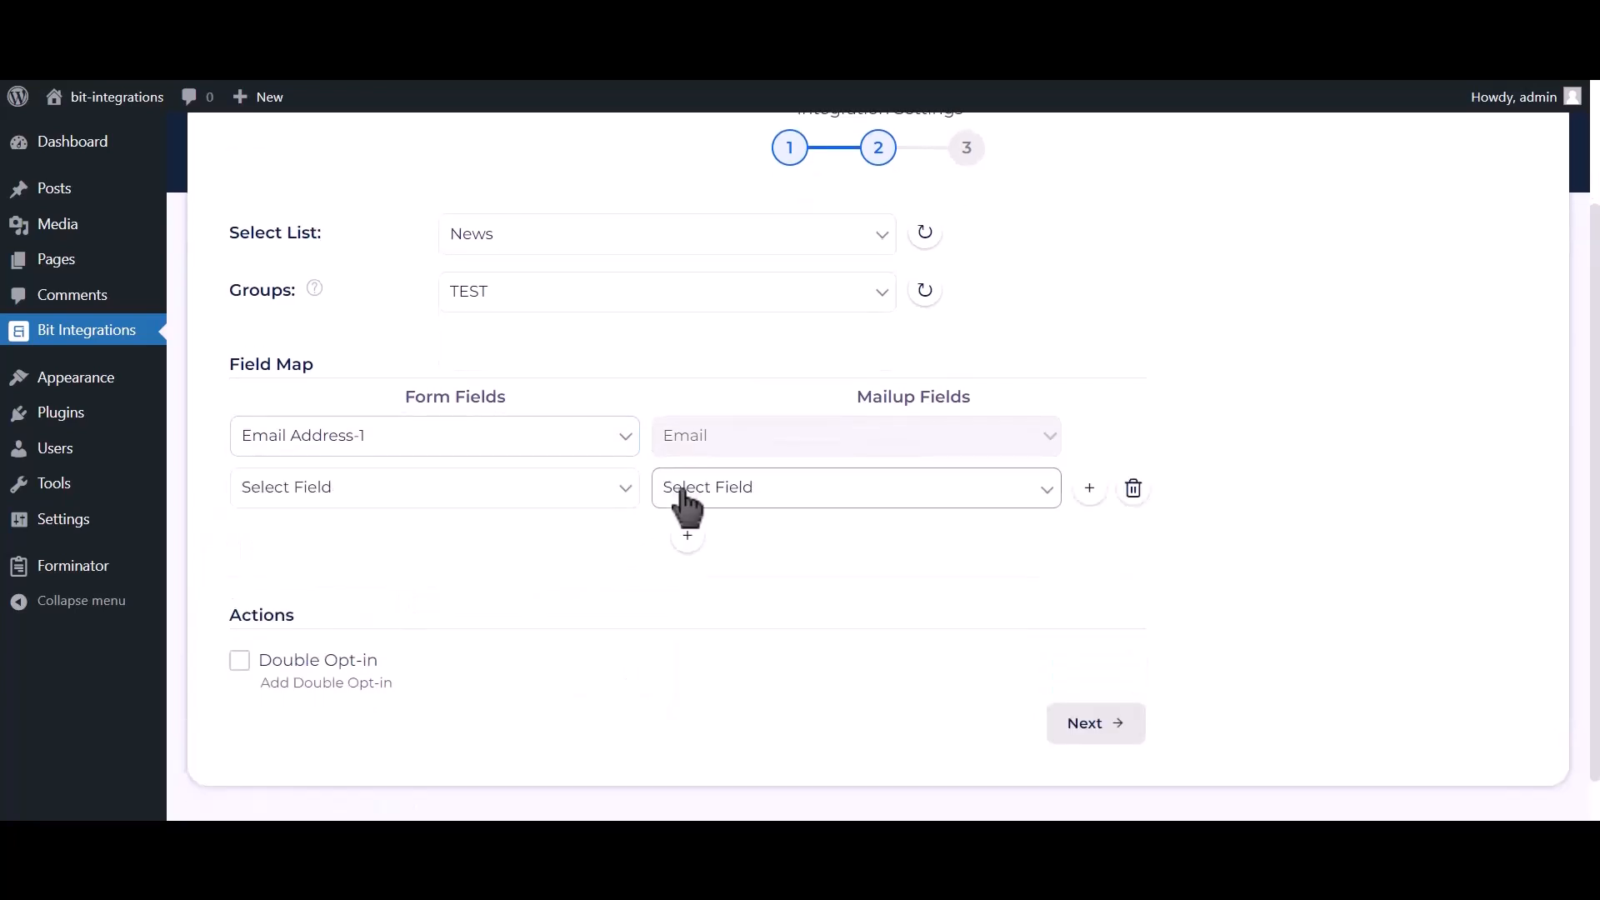
click(550, 501)
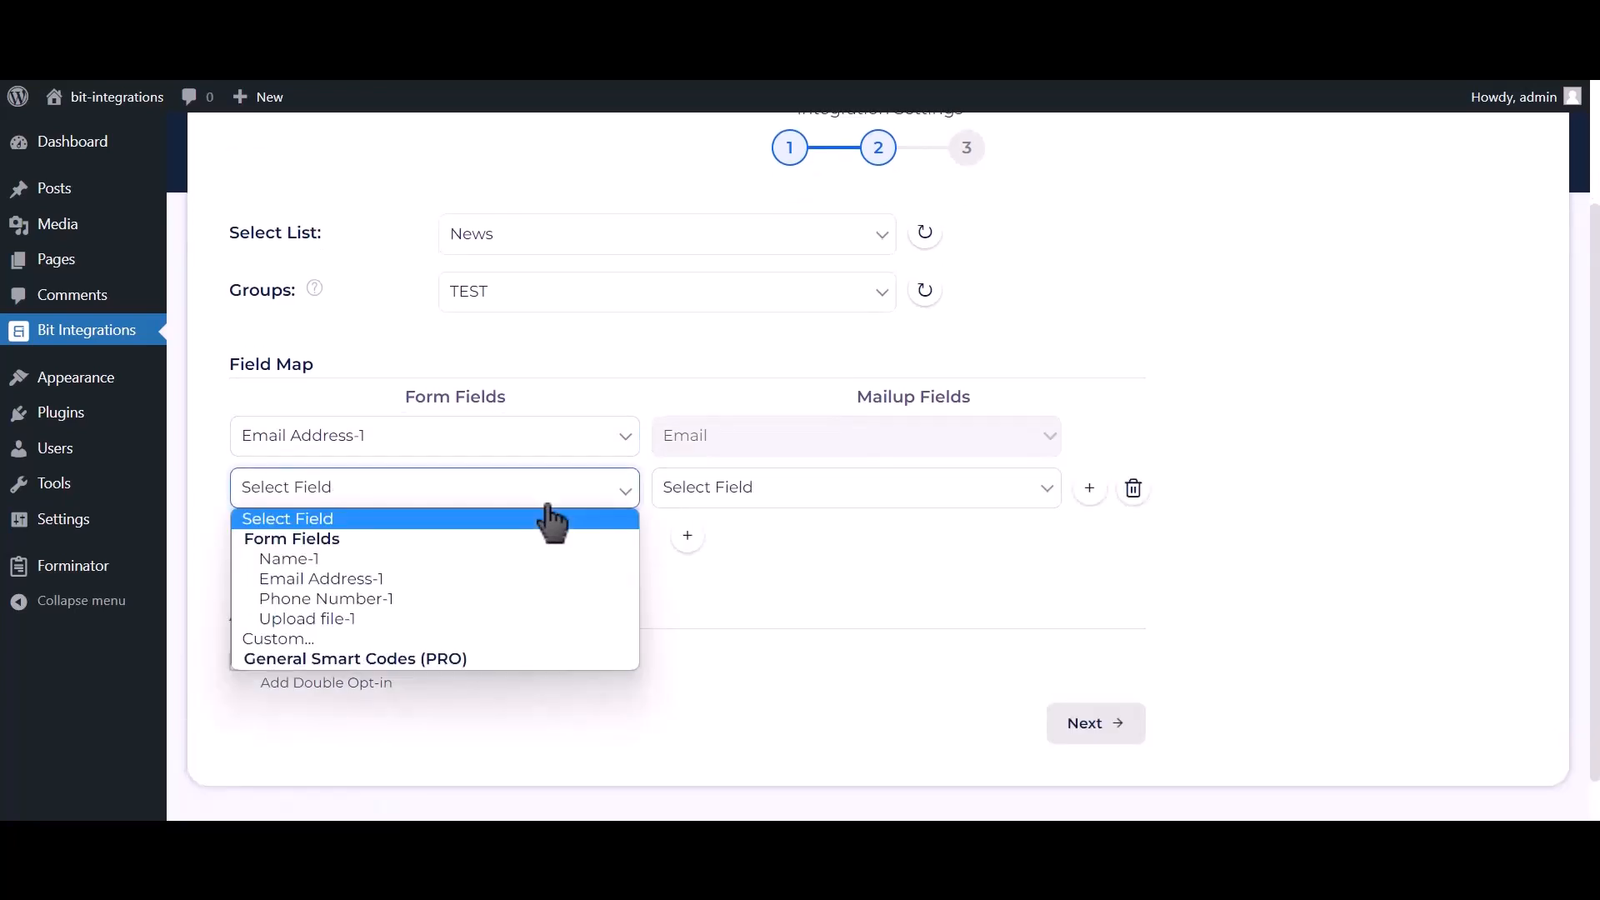
click(512, 557)
click(746, 493)
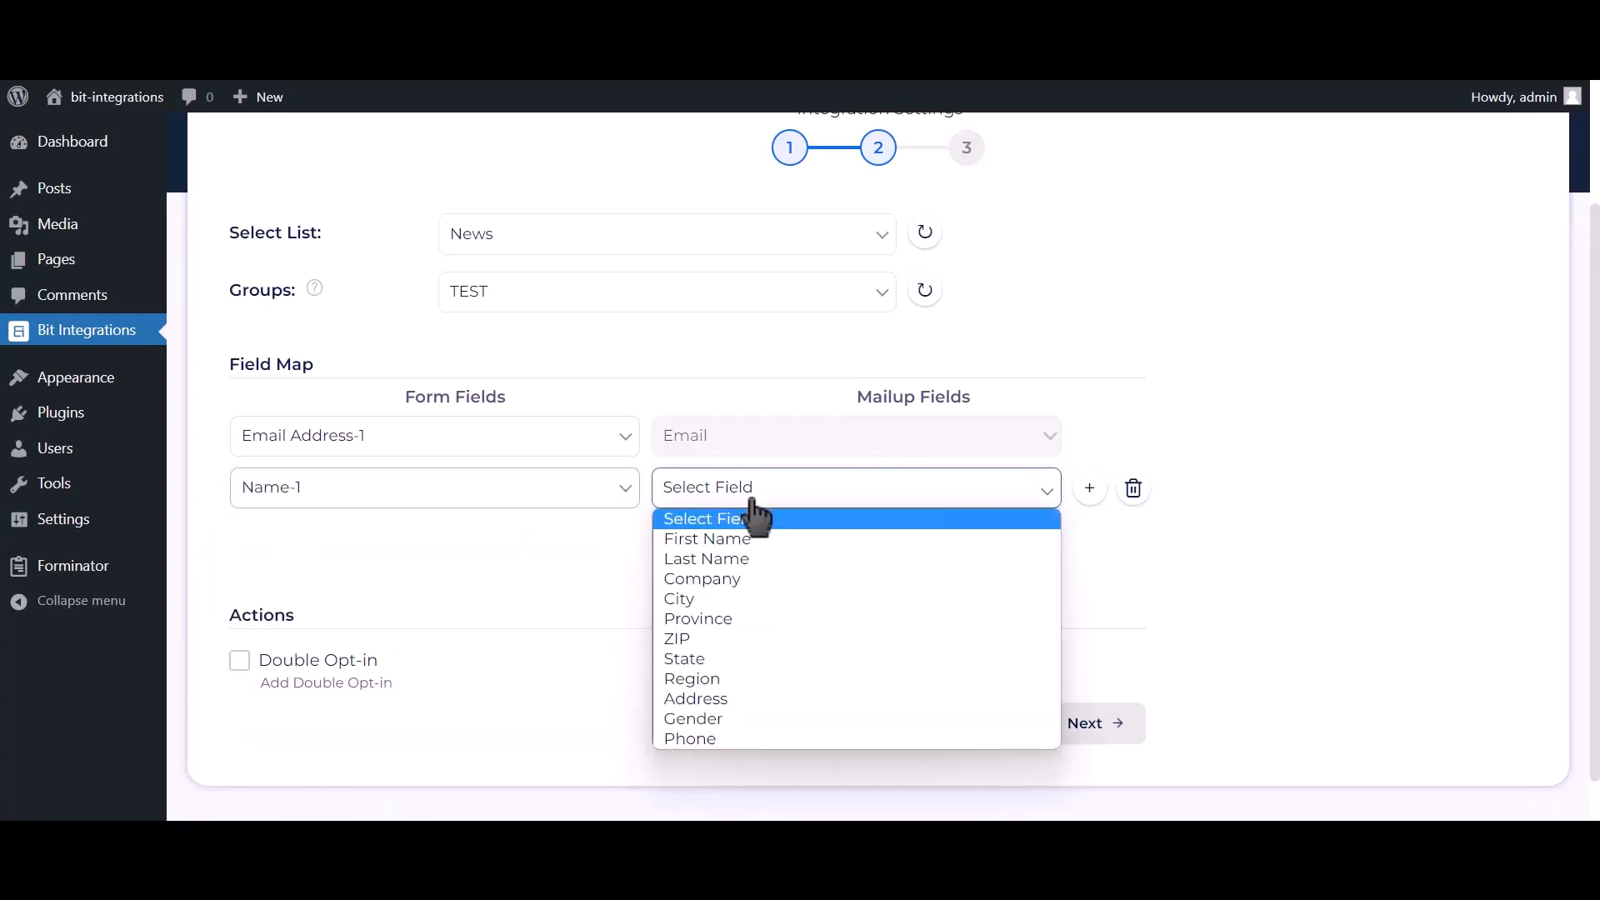
click(740, 559)
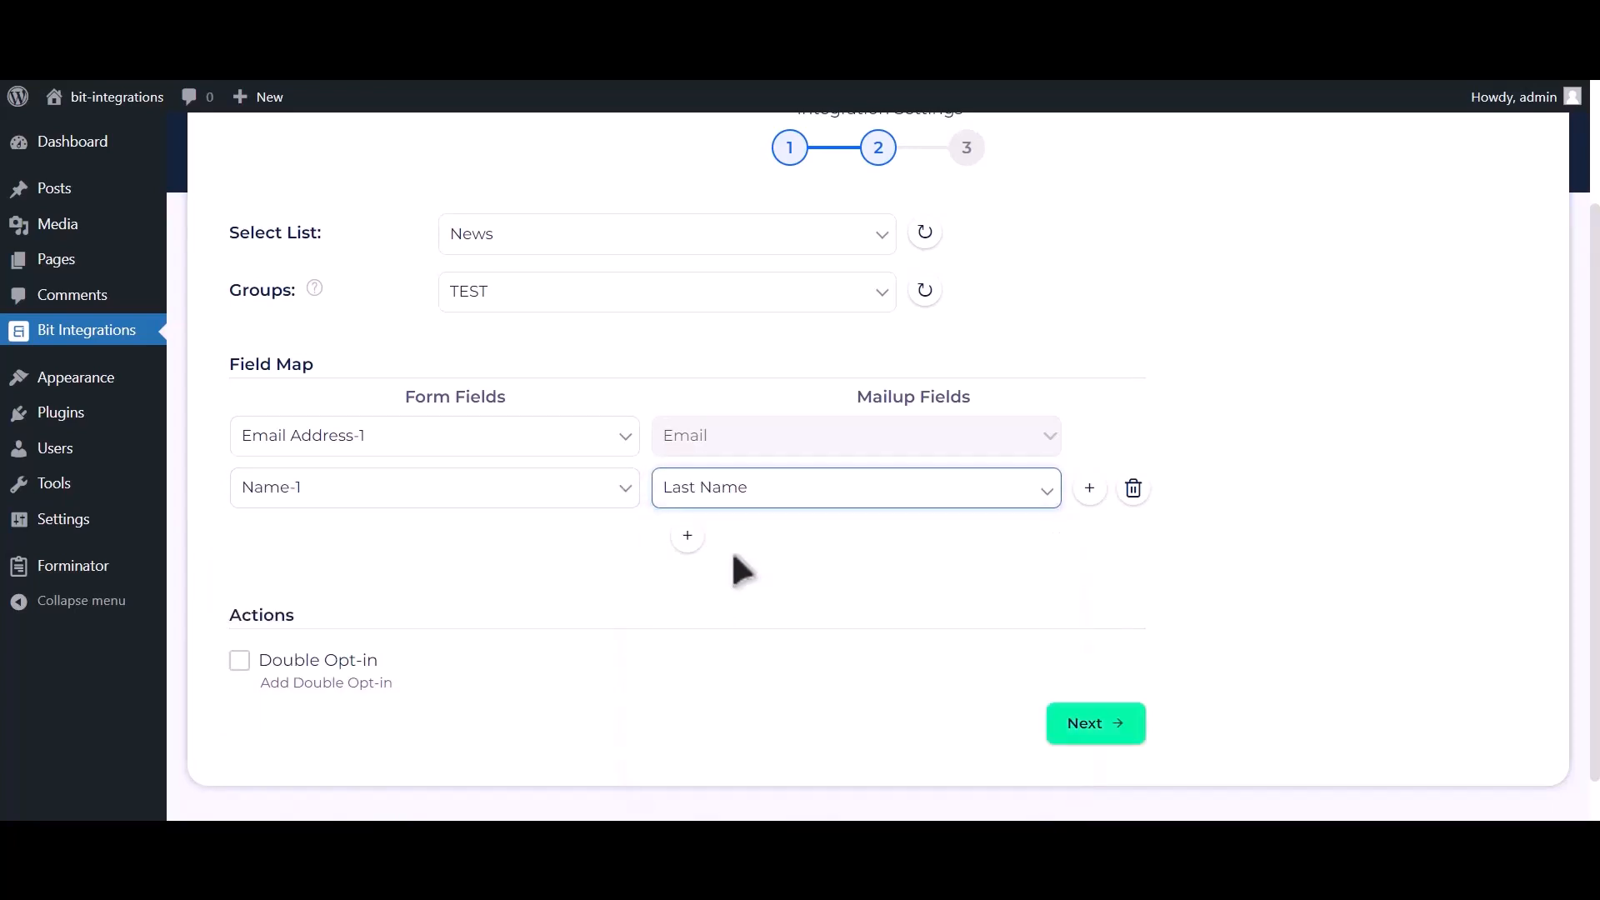
Step: Map Phone Number-1 to MailUp's Phone, then finish and save the integration
click(687, 536)
click(431, 555)
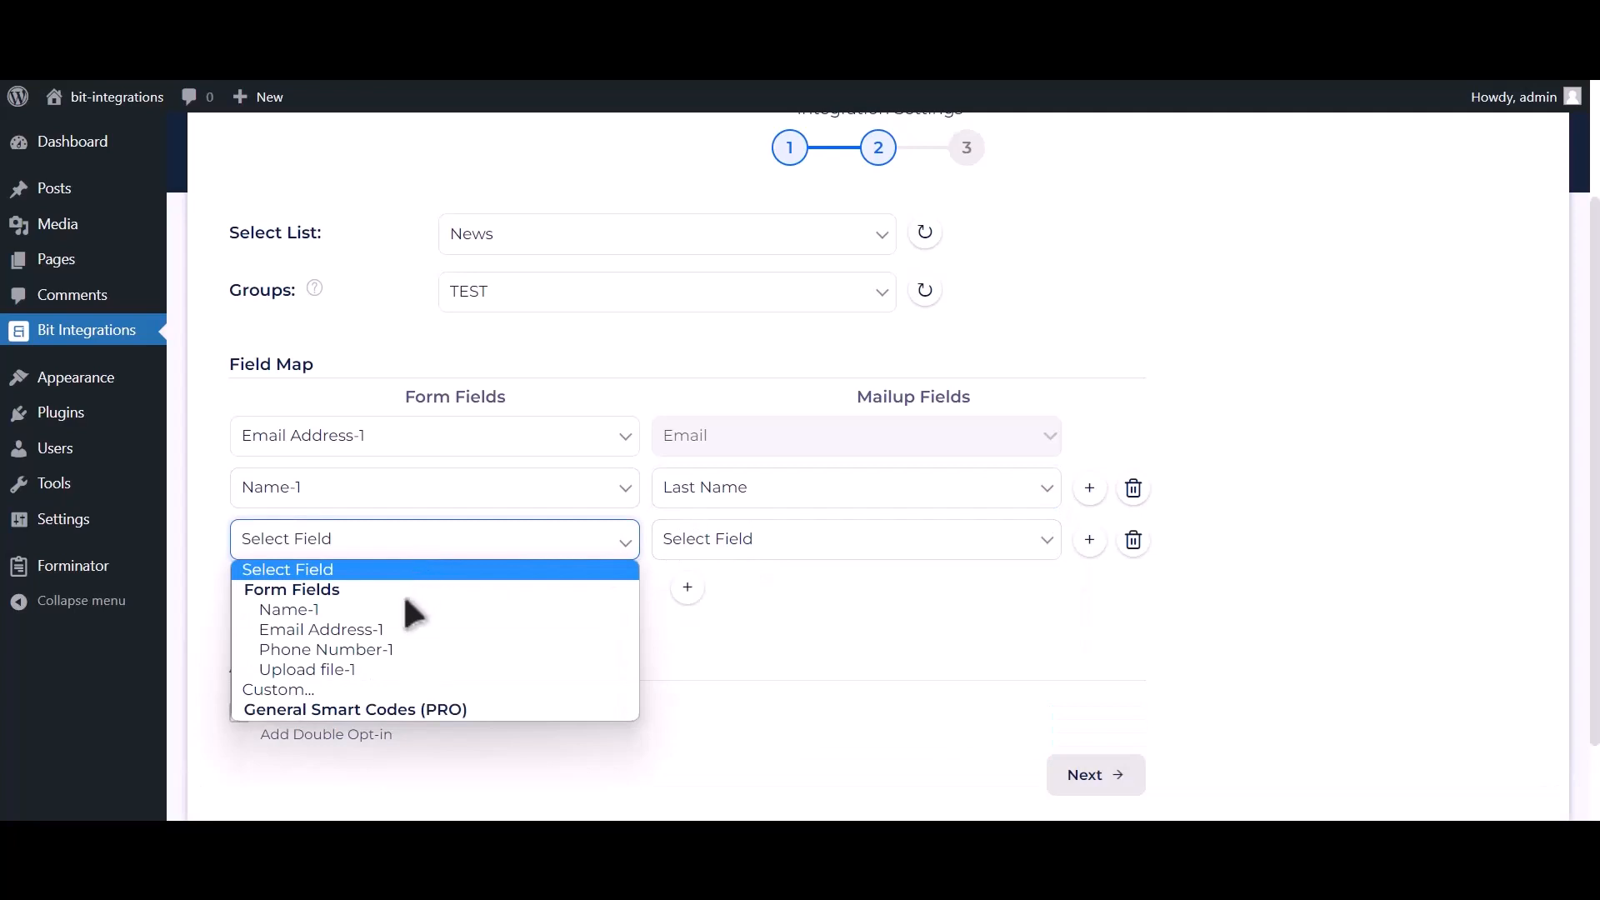
click(376, 649)
click(709, 542)
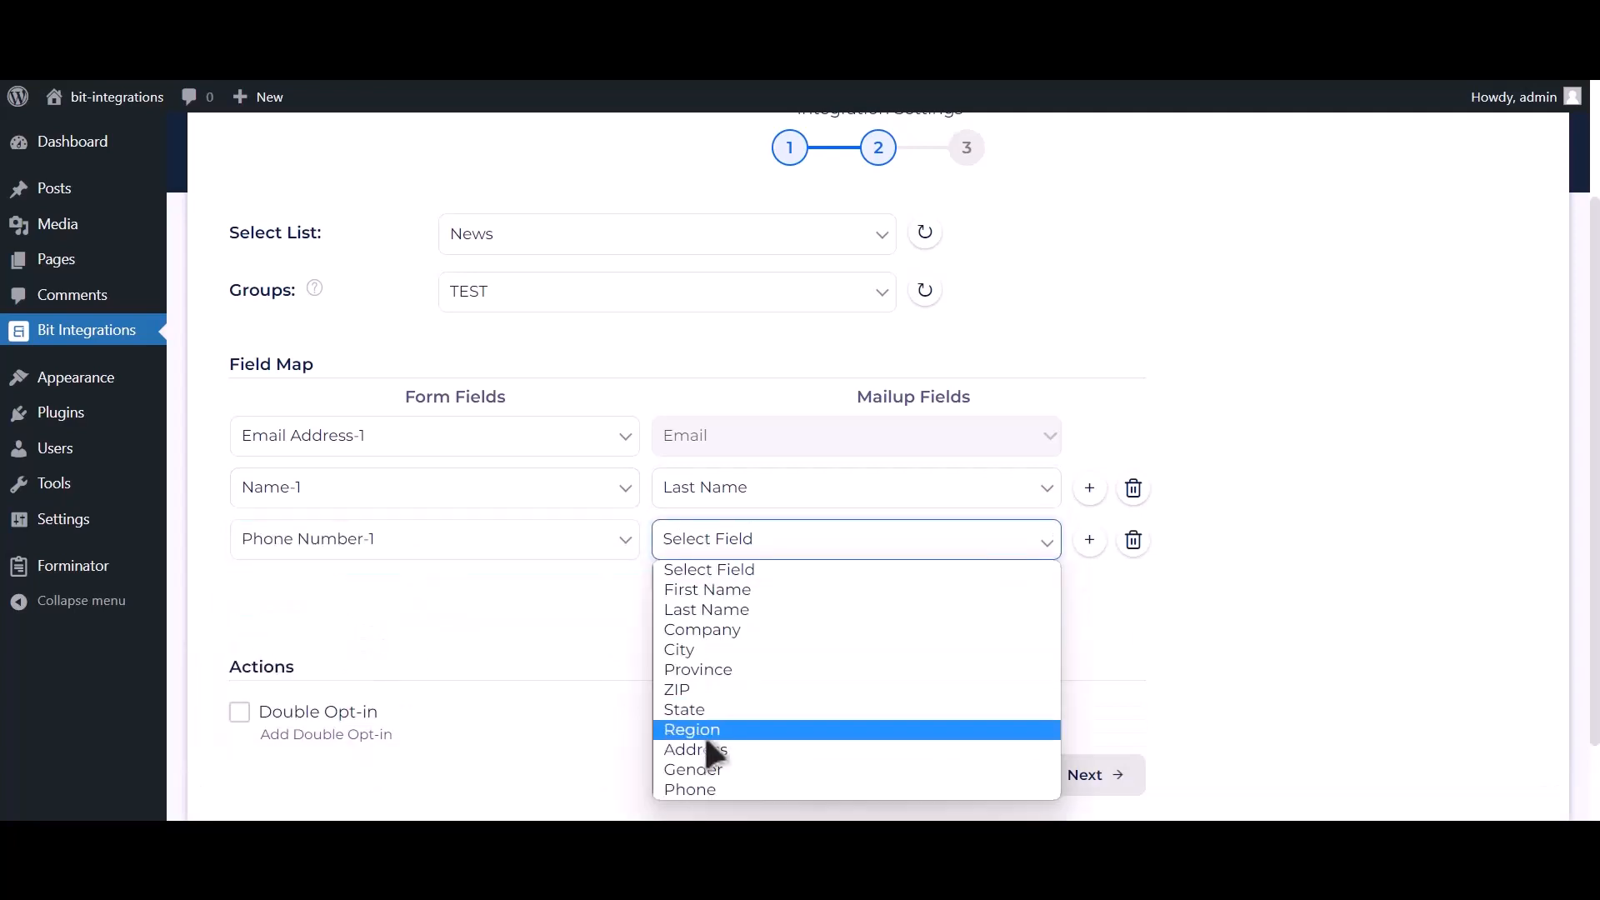
click(699, 790)
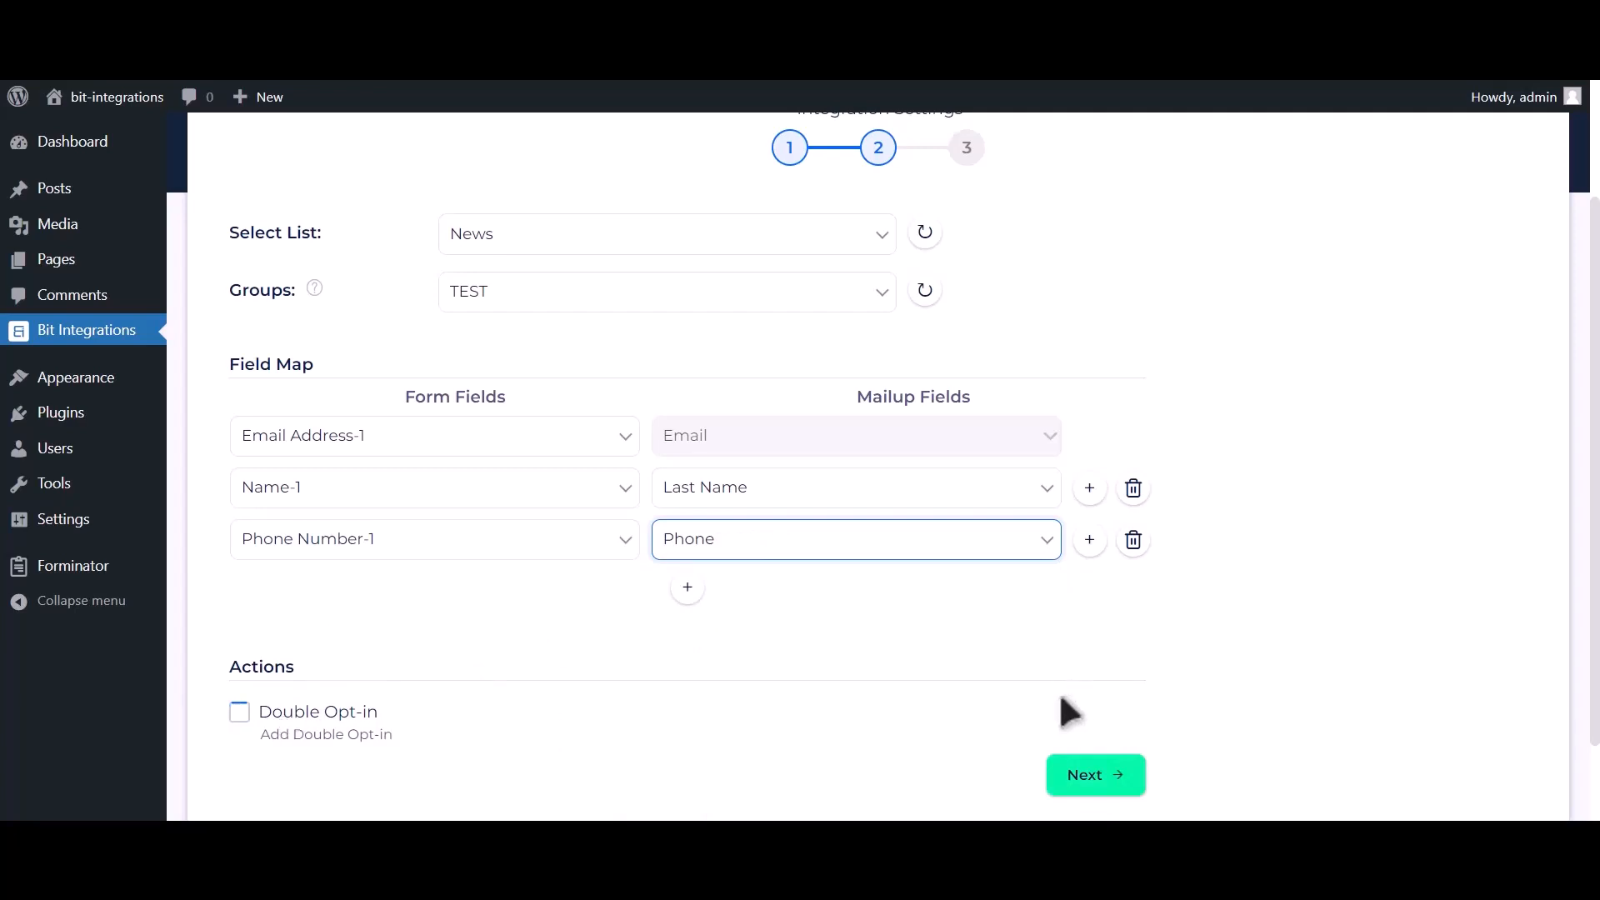
click(1109, 788)
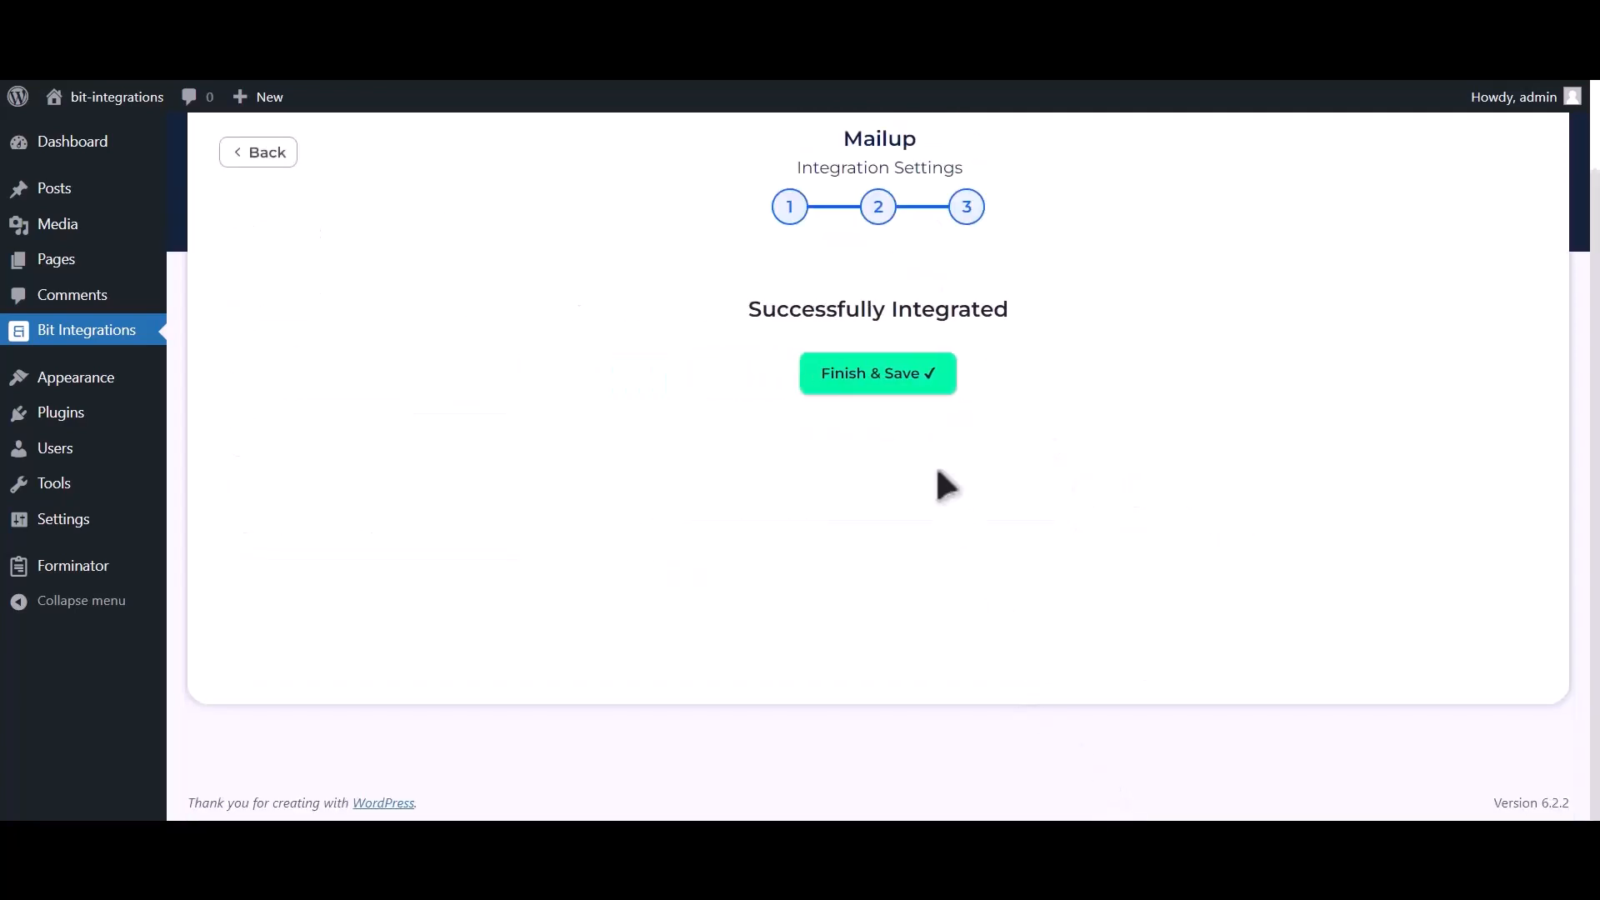
click(907, 393)
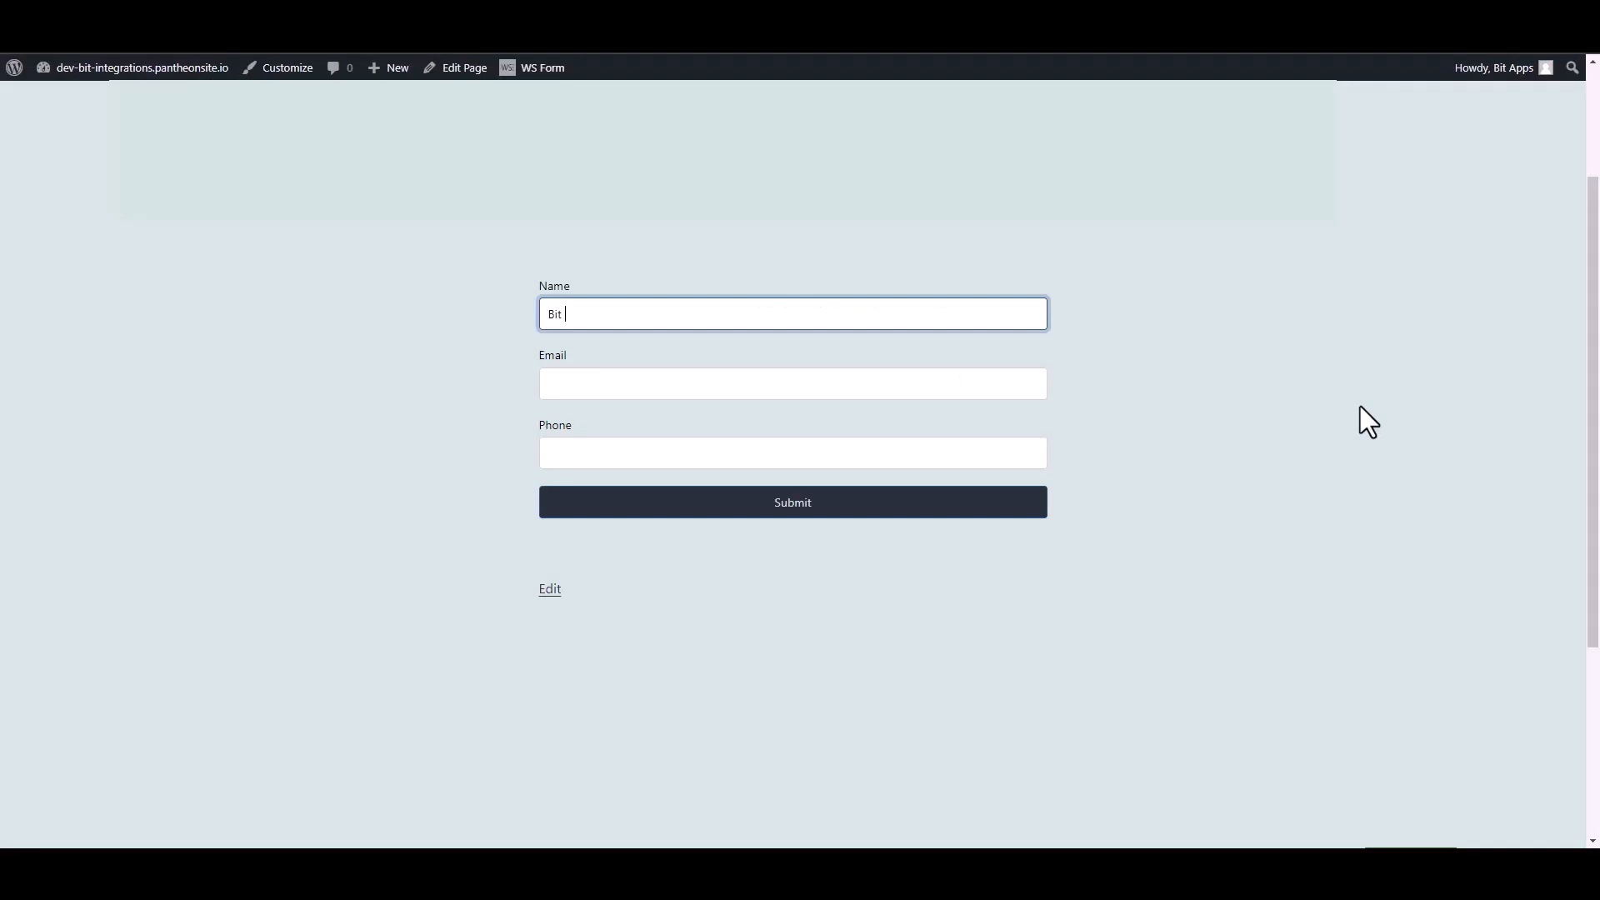
Step: Submit the Contact Form with name 'Bit Integrations', a test e-mail address and a phone number
text(Bit Integrations)
key(Tab)
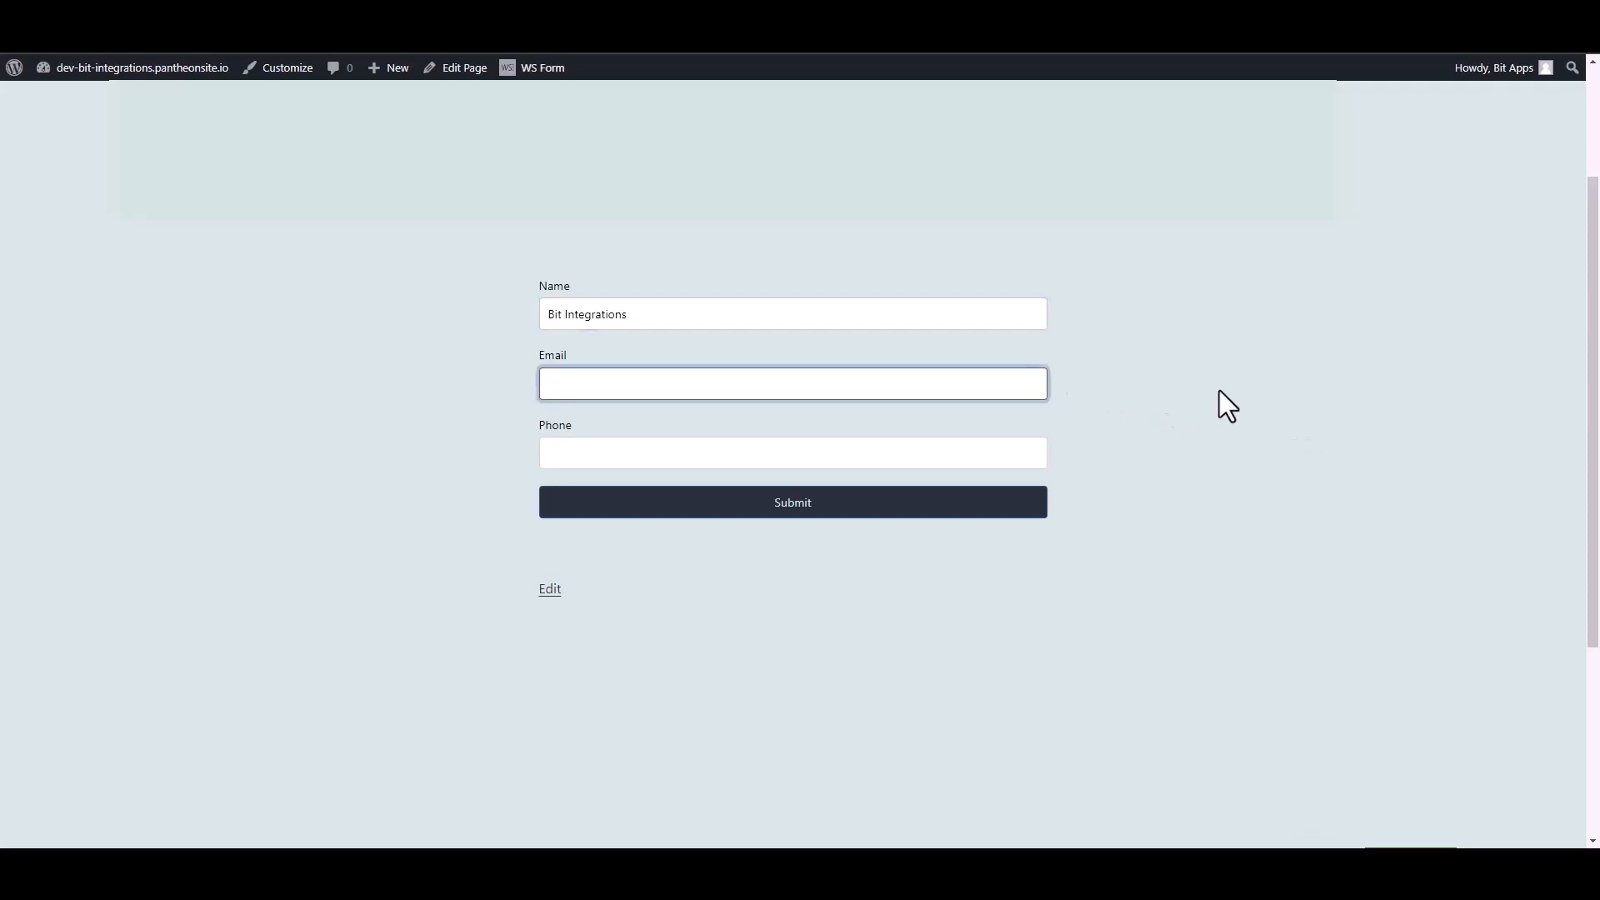
click(1046, 469)
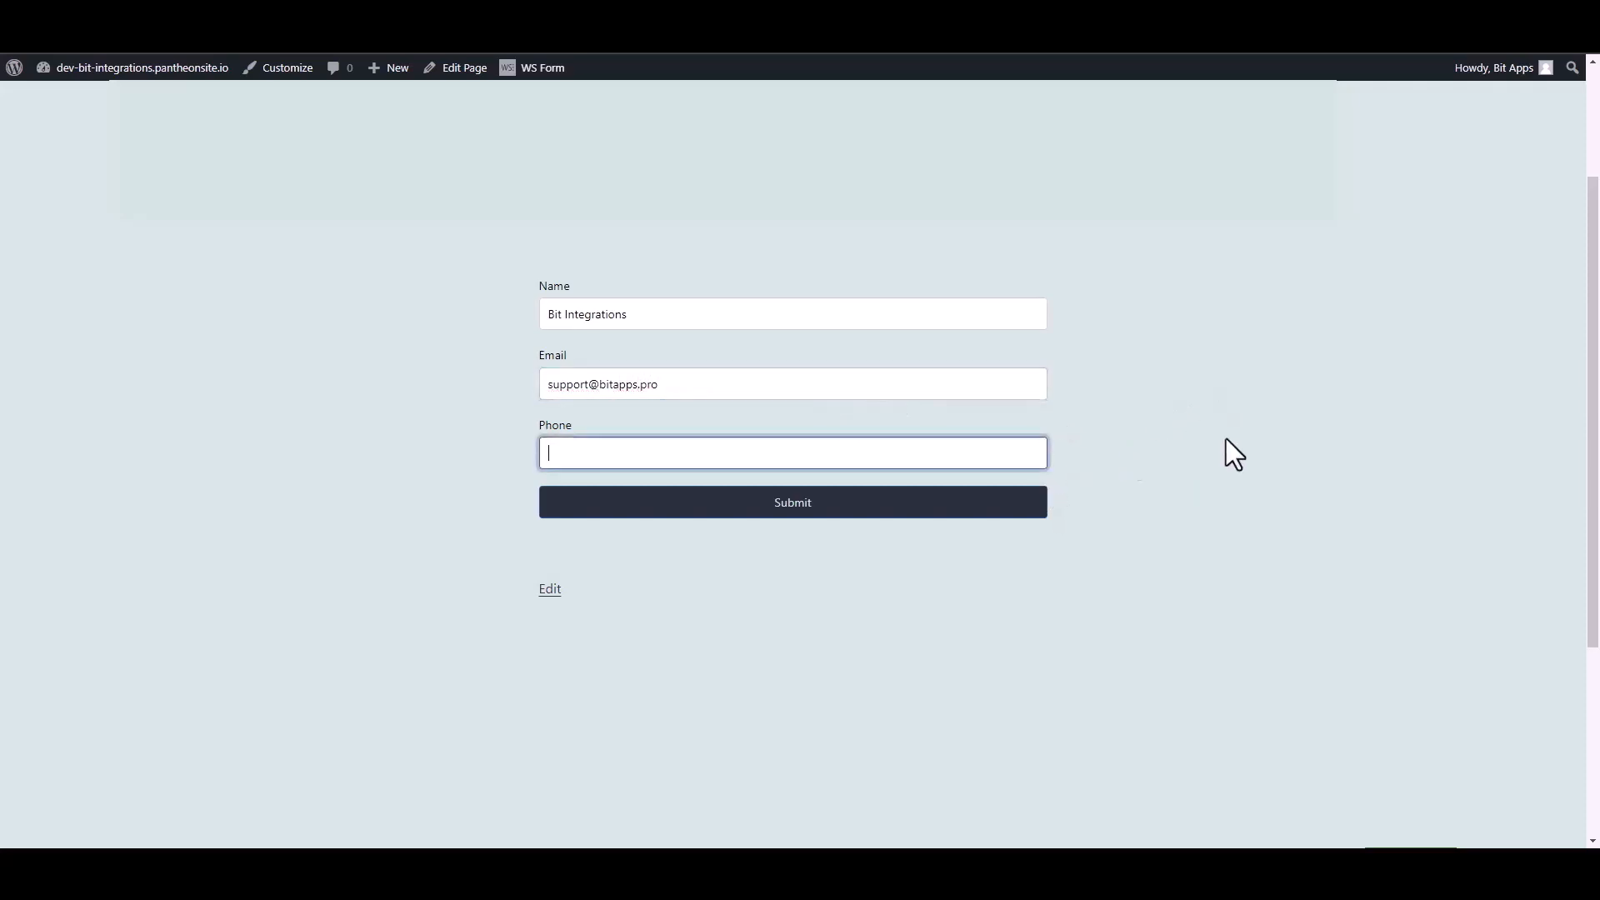
text(444555666)
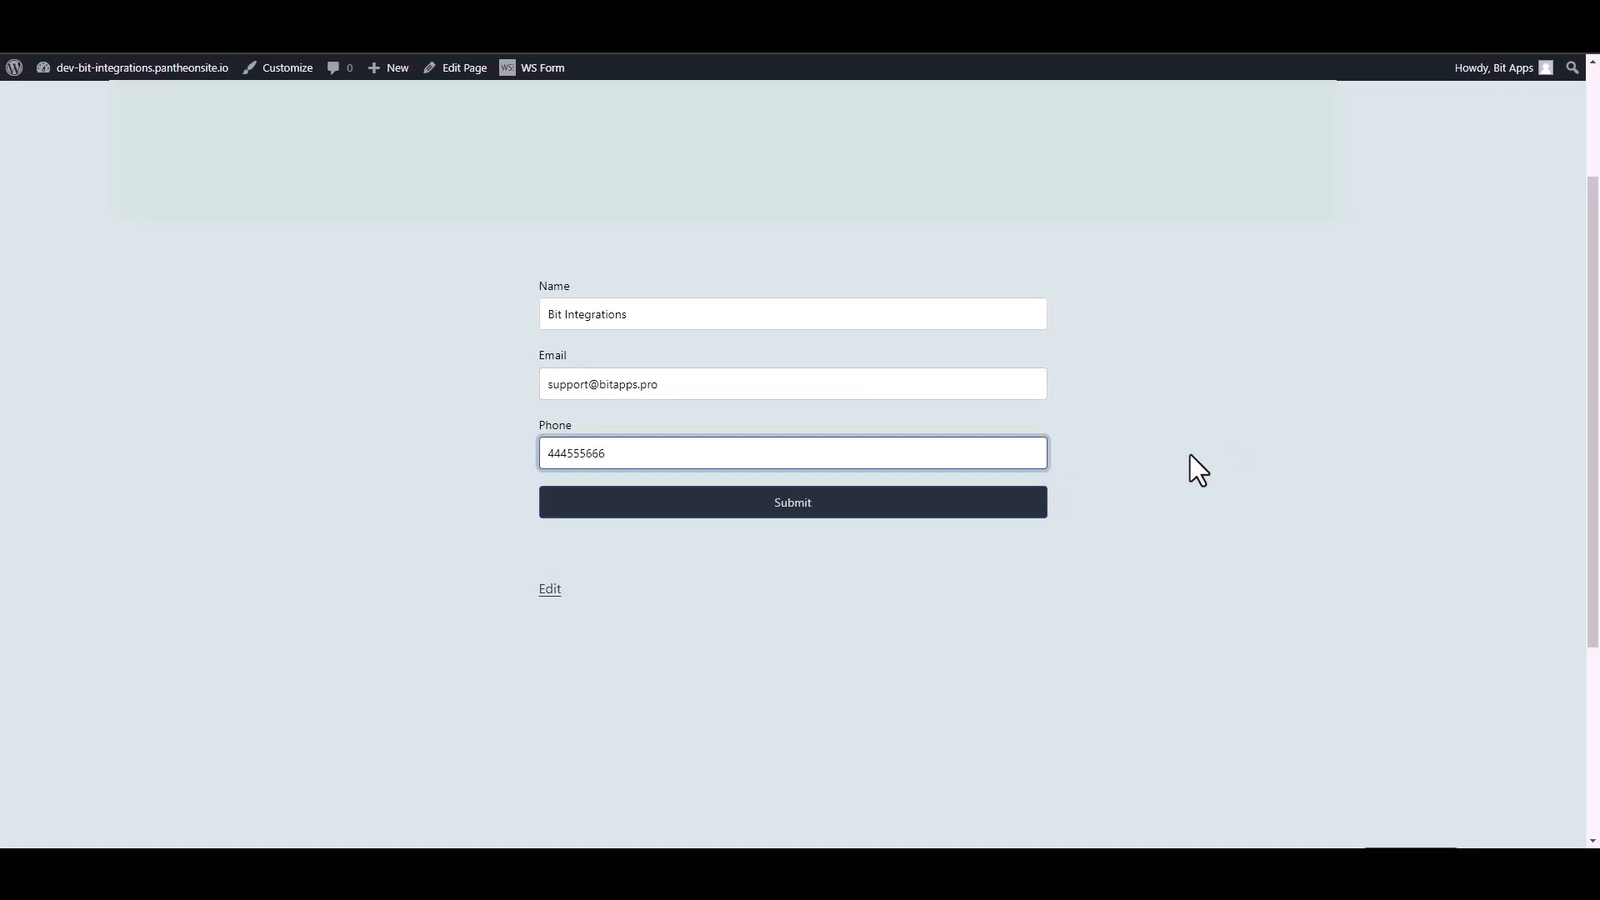
click(1037, 507)
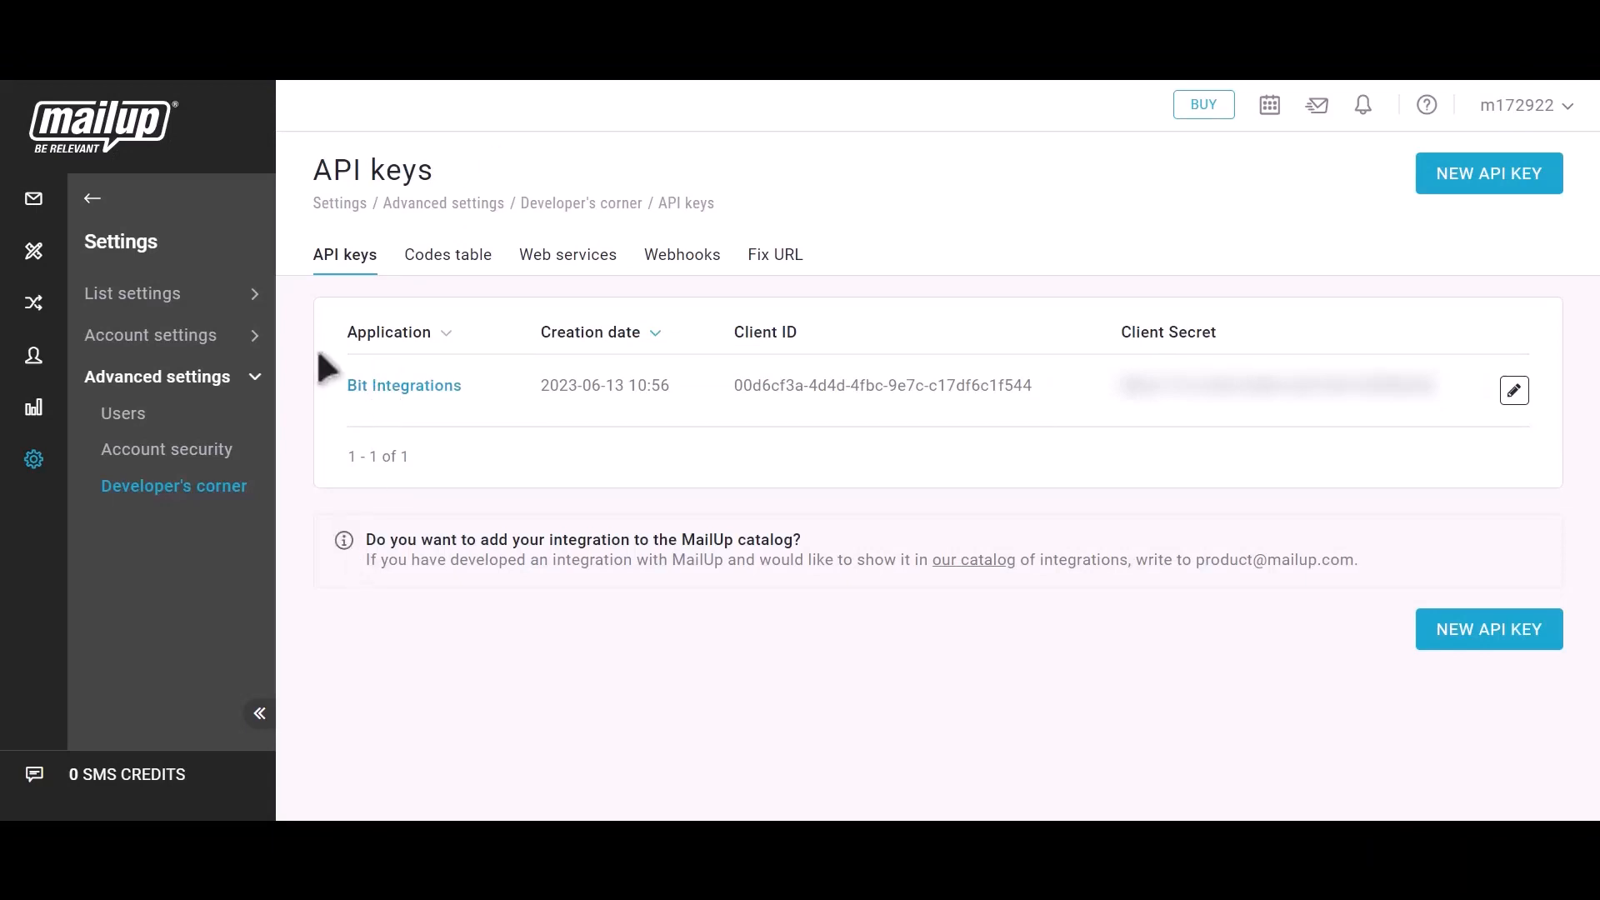
Step: Go back in MailUp's sidebar and show the Subscribed email recipients list
click(92, 198)
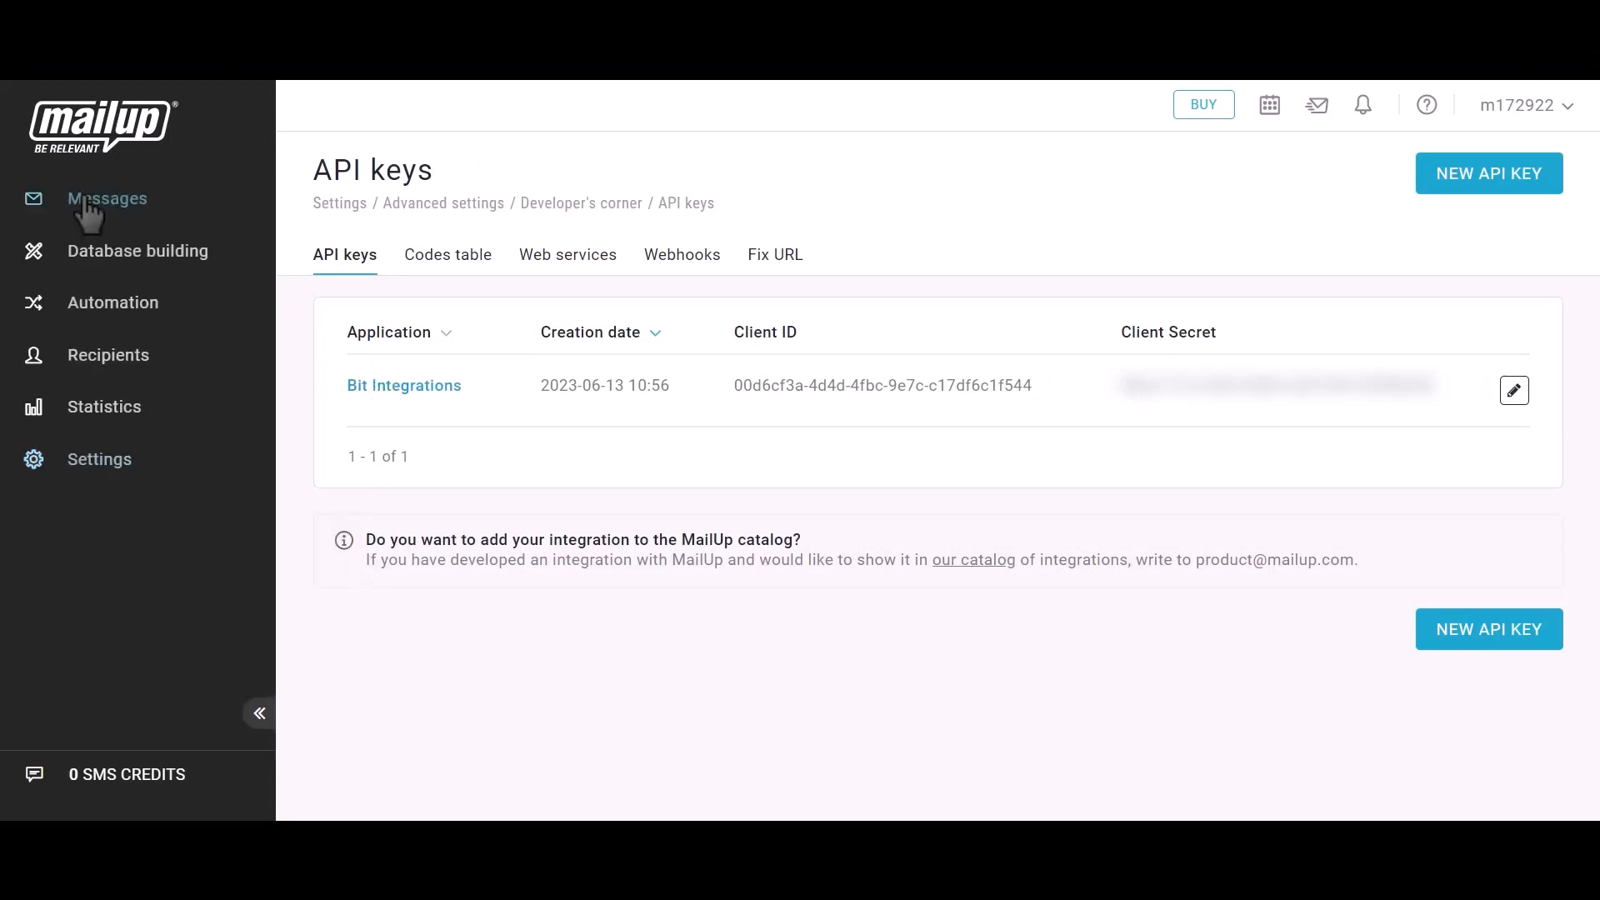
click(100, 359)
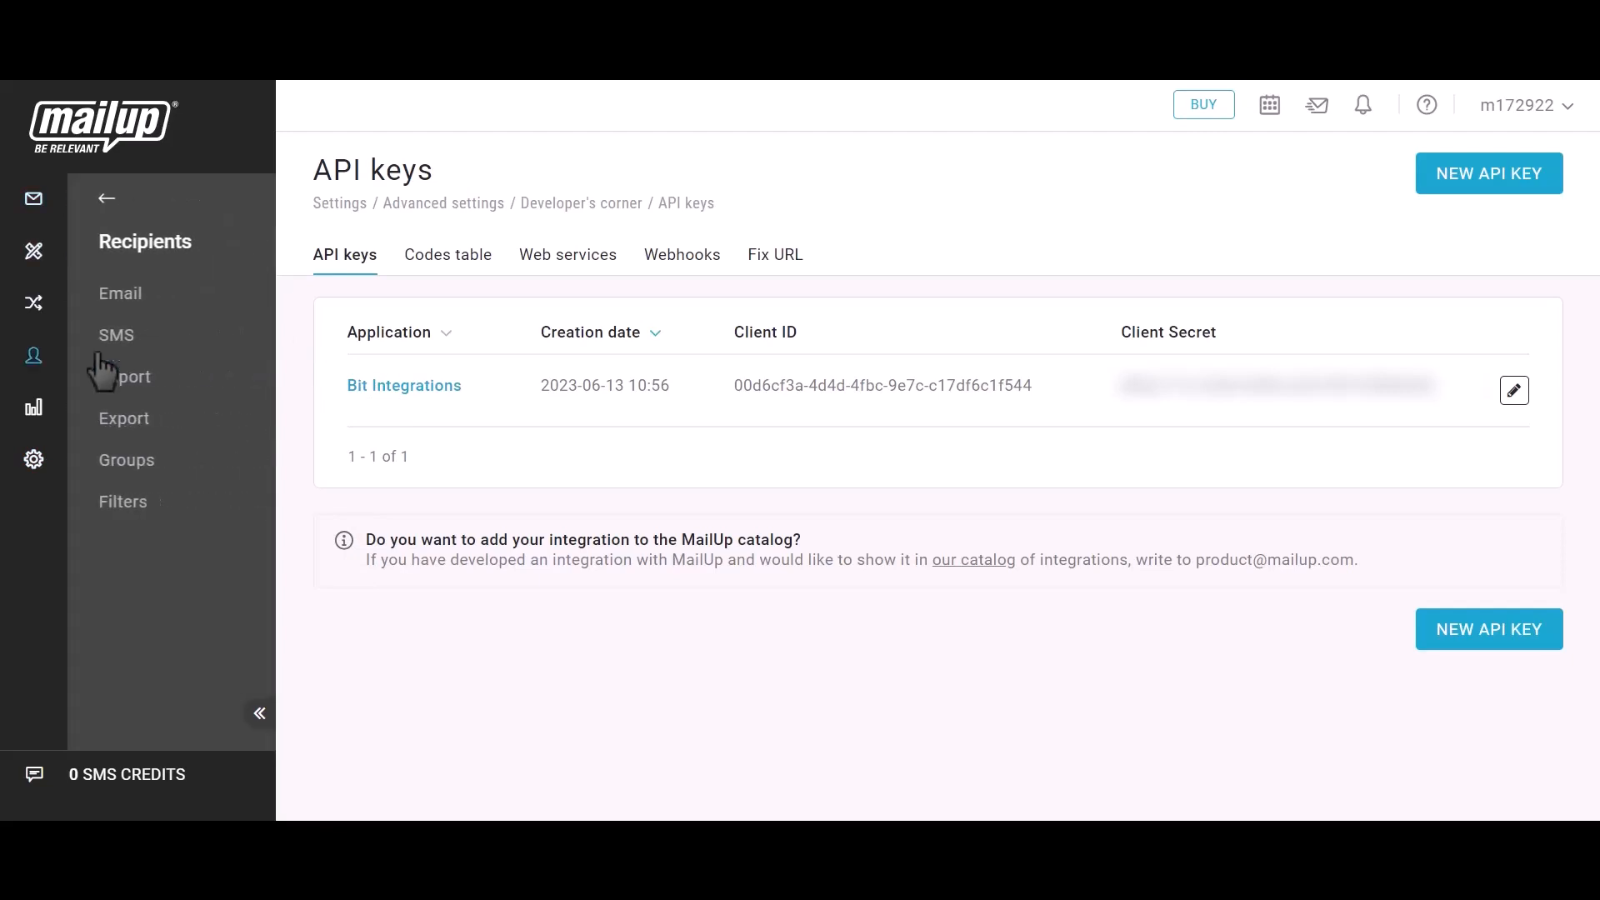
click(114, 301)
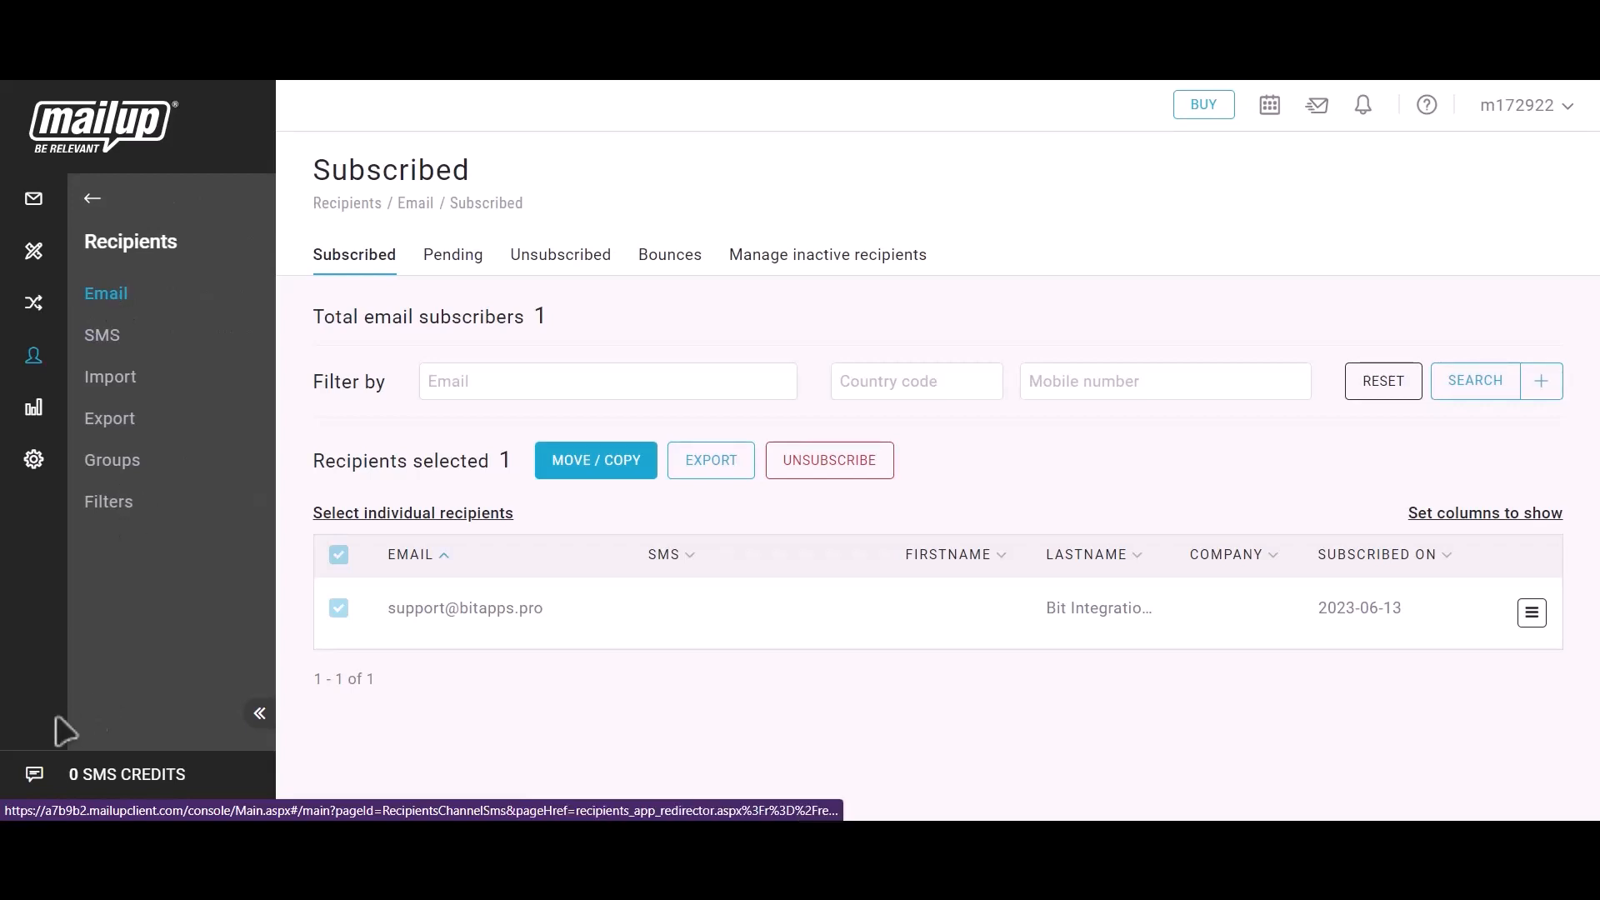
Step: Check the new test subscriber's email address and last name in the list, dated 2023-06-13
drag(379, 609, 553, 607)
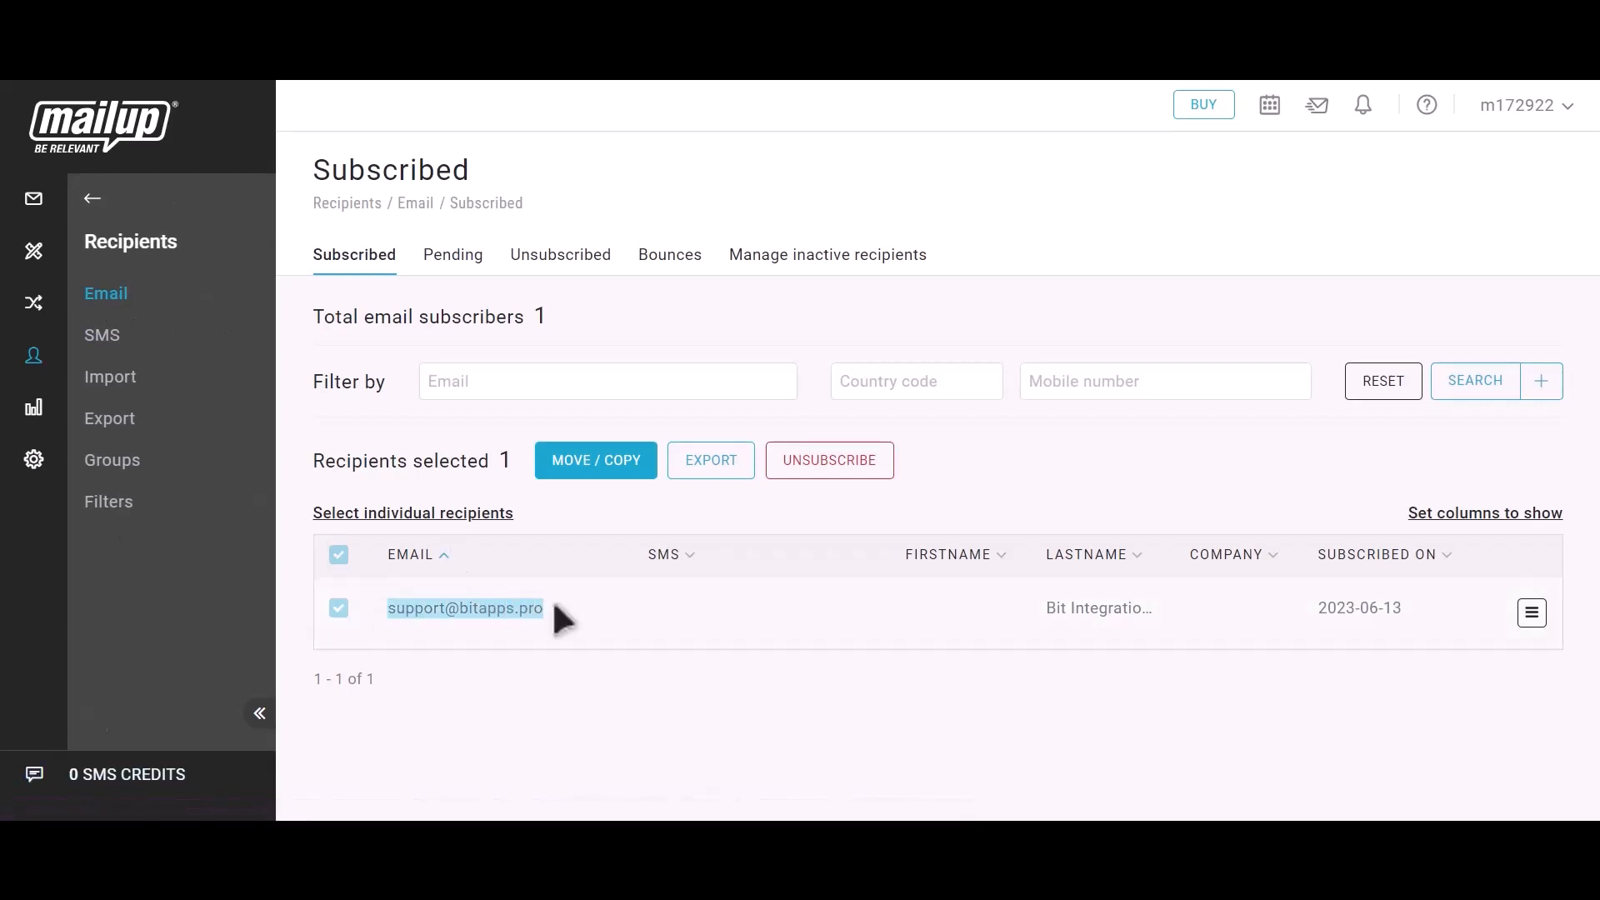
drag(1045, 608, 1156, 610)
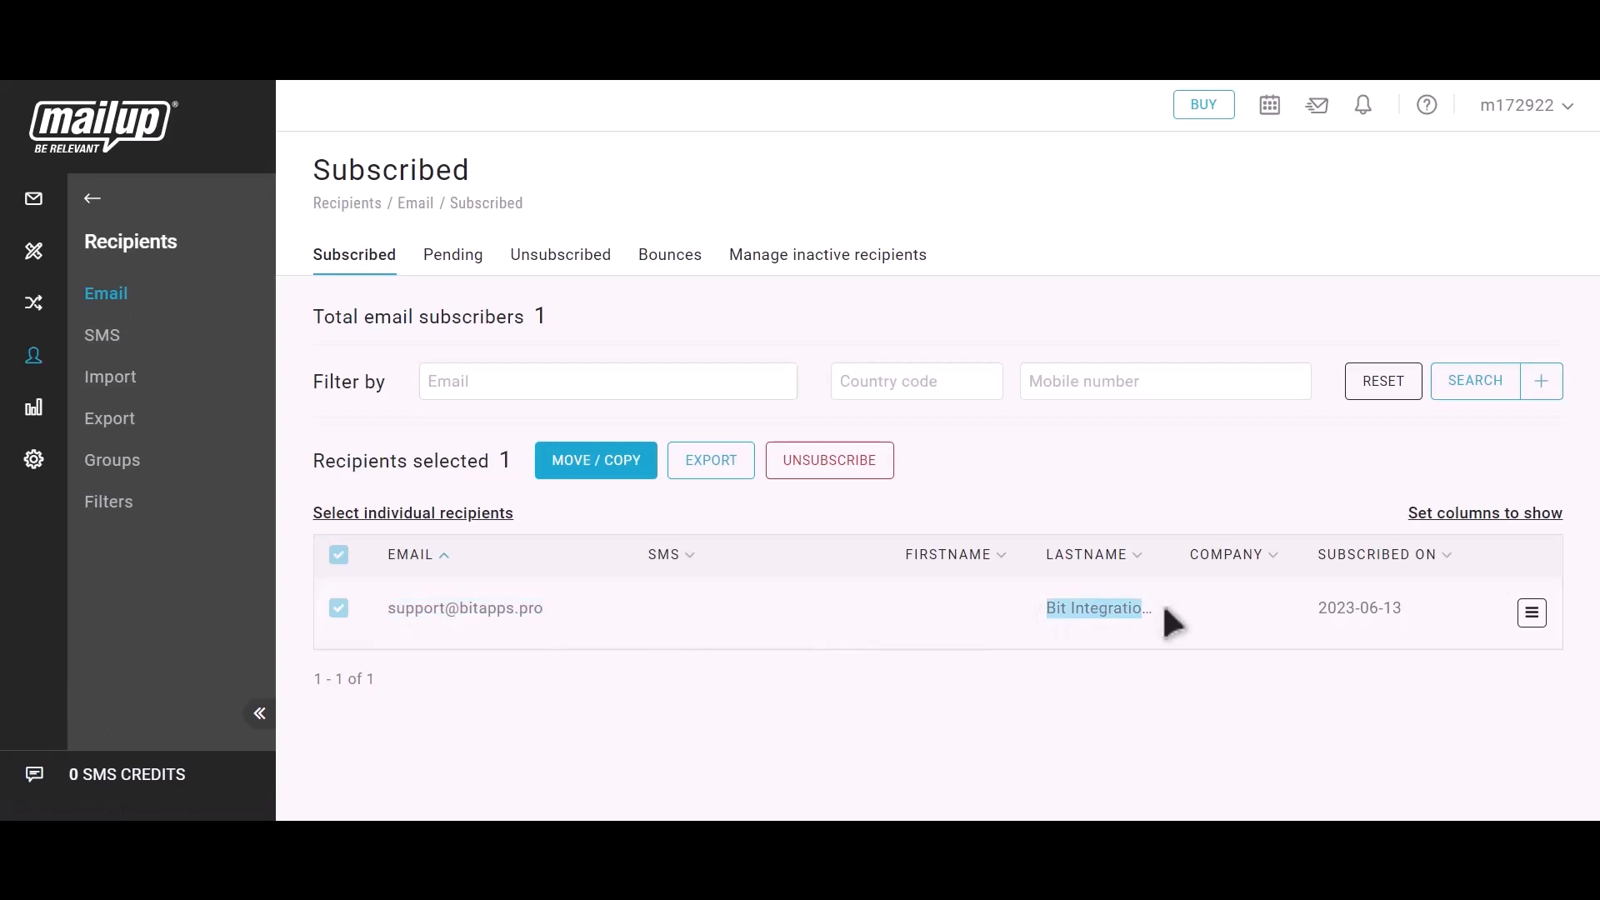
click(1175, 622)
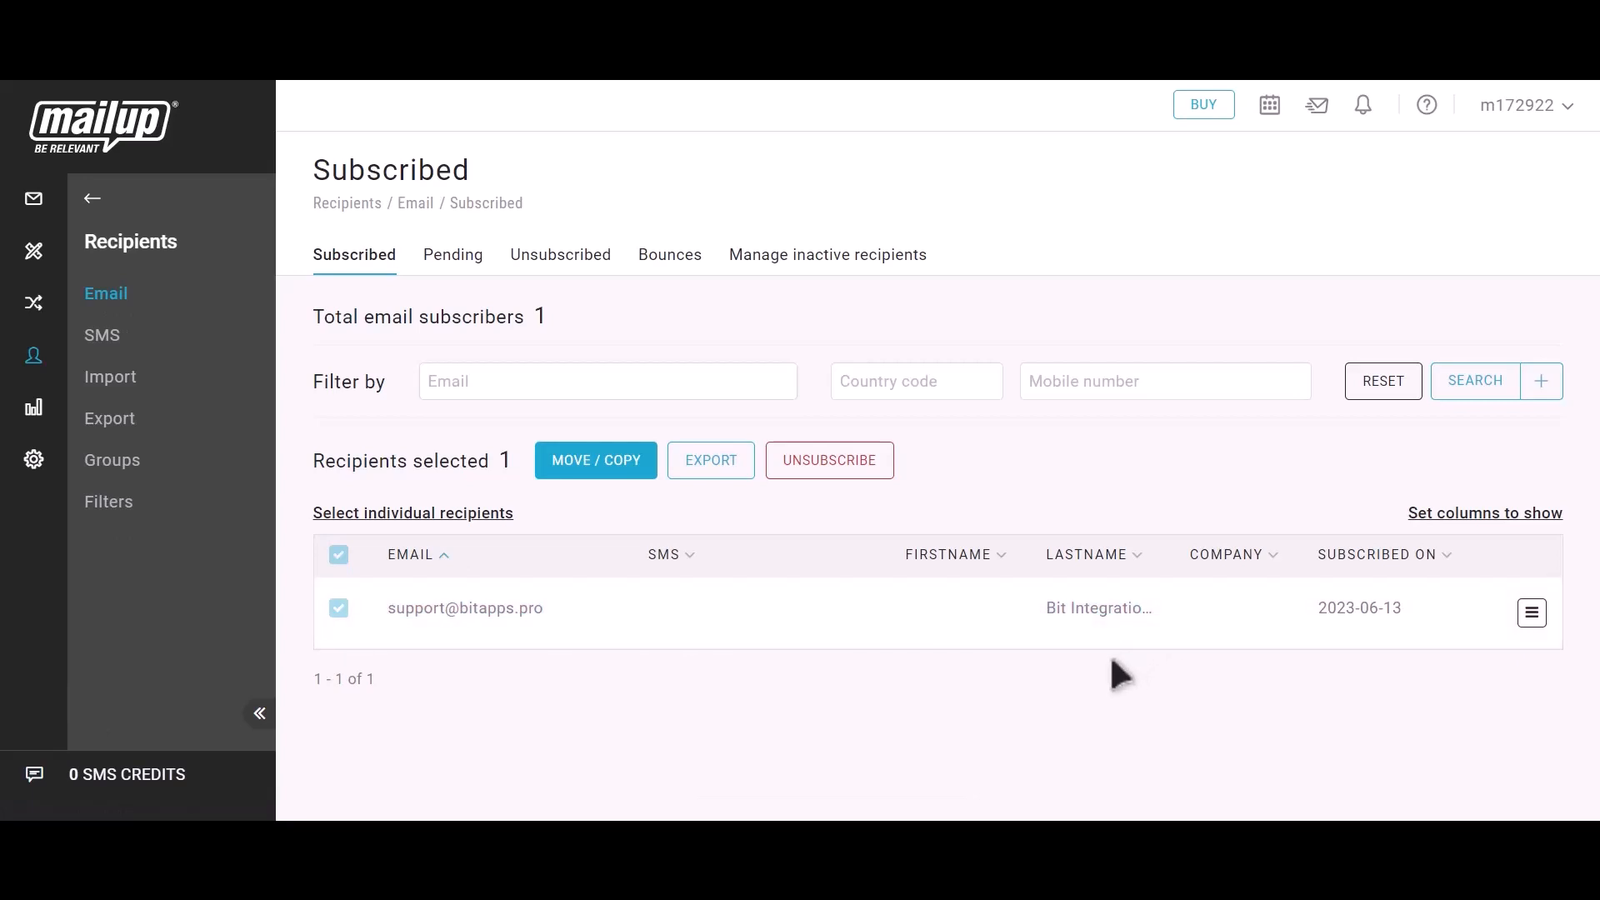